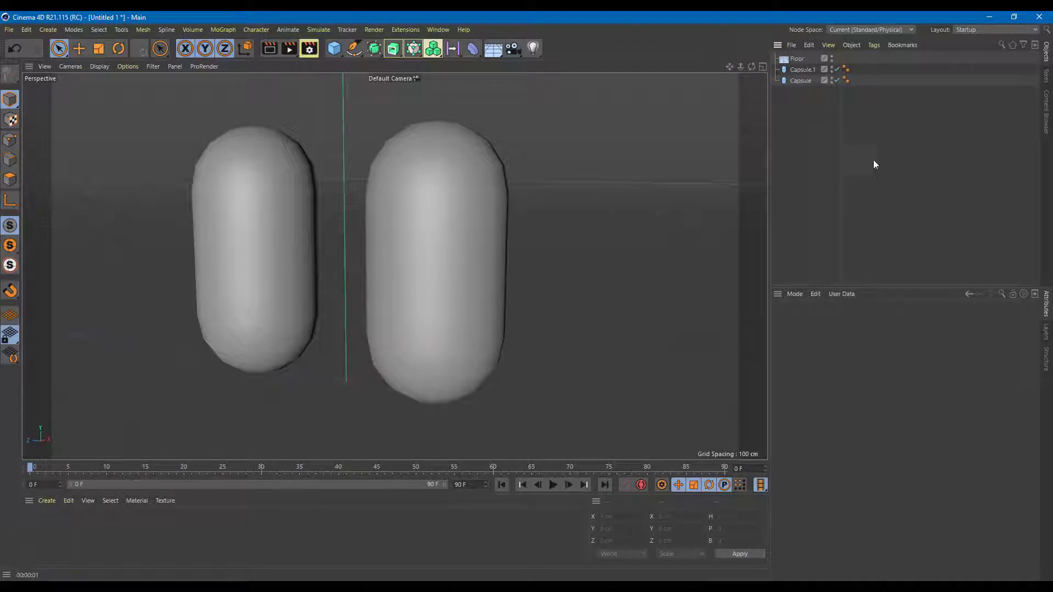
Orbit the view so the floor fills it and preview a viewport render.
{"action": "mouse_move", "coordinate": [605, 146]}
{"action": "left_mouse_down", "text": "alt"}
{"action": "mouse_move", "coordinate": [587, 174]}
{"action": "mouse_move", "coordinate": [578, 136]}
{"action": "mouse_move", "coordinate": [590, 133]}
{"action": "left_mouse_up", "text": "alt"}
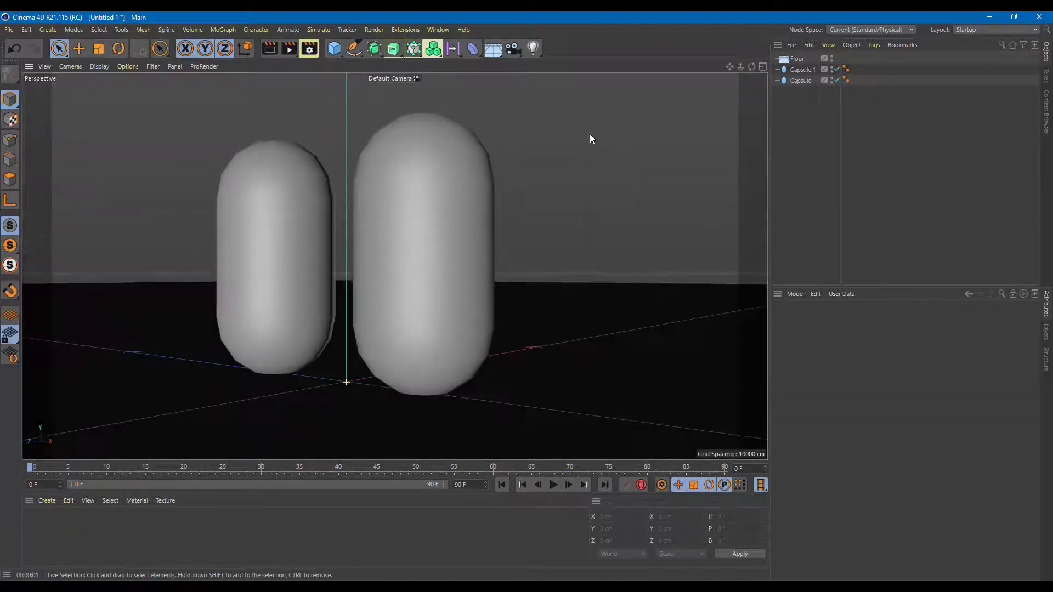
{"action": "left_click_drag", "start_coordinate": [482, 236], "coordinate": [611, 285], "text": "alt"}
{"action": "scroll", "coordinate": [602, 264], "scroll_direction": "down", "scroll_amount": 3}
{"action": "scroll", "coordinate": [614, 278], "scroll_direction": "up", "scroll_amount": 3}
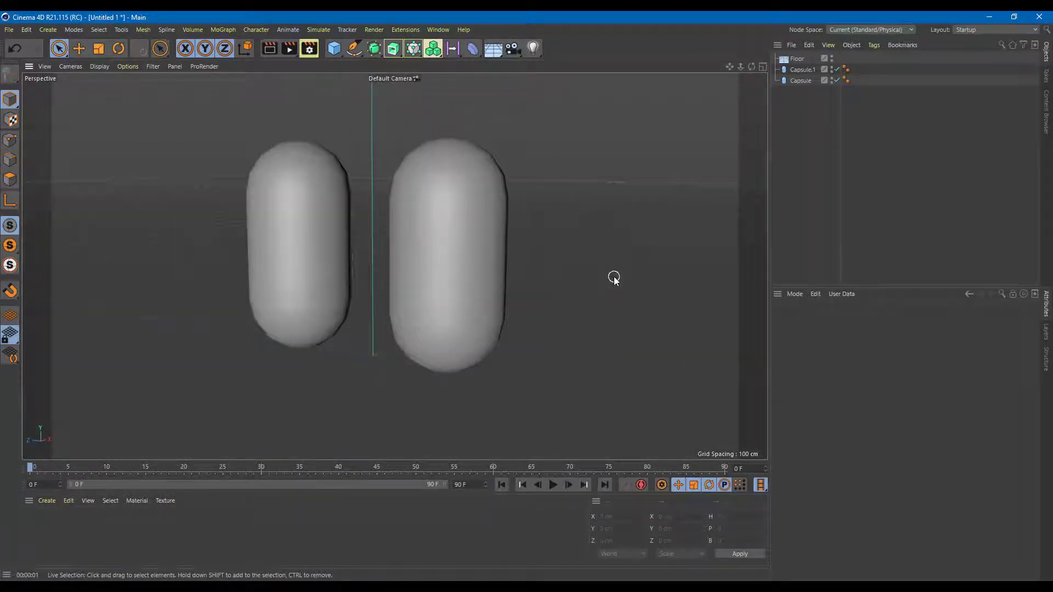
{"action": "key", "text": "ctrl+r"}
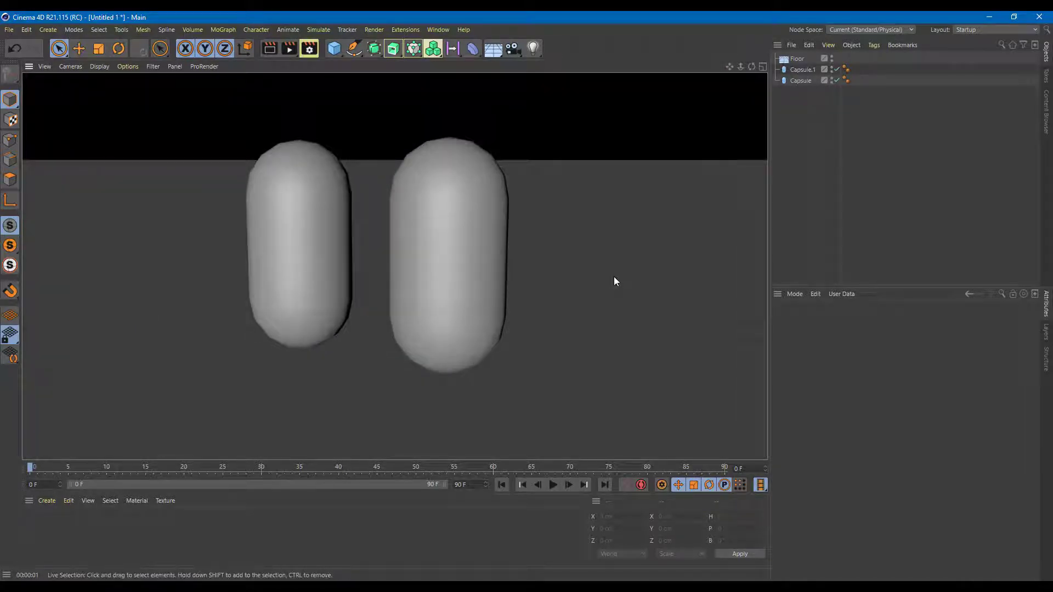
{"action": "left_click", "coordinate": [518, 129]}
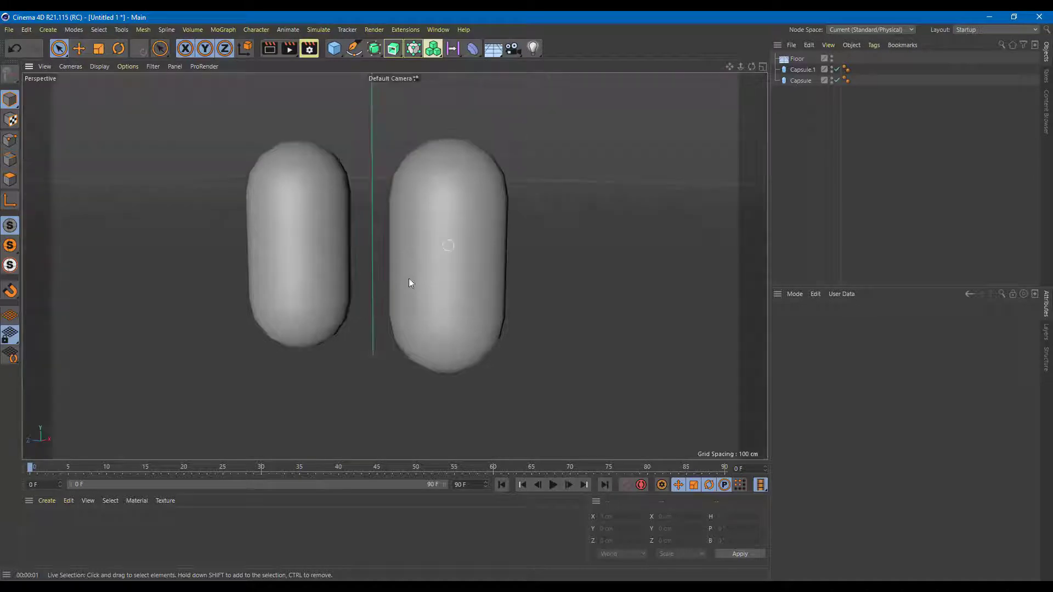
Create two new materials, applying the first to both capsules and the second to the floor.
{"action": "double_click", "coordinate": [74, 537]}
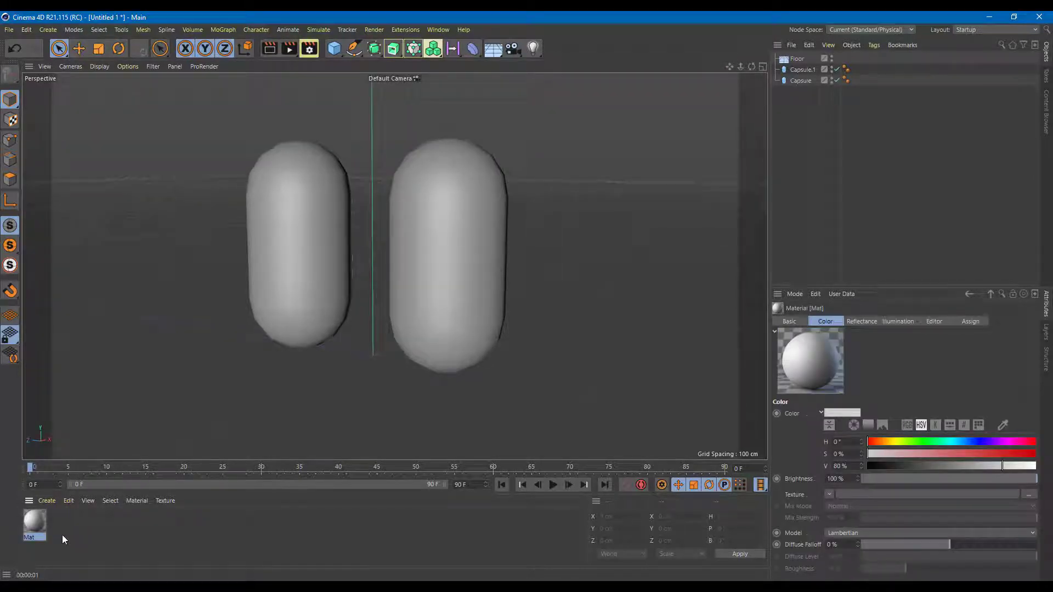
{"action": "left_click_drag", "start_coordinate": [30, 522], "coordinate": [857, 80]}
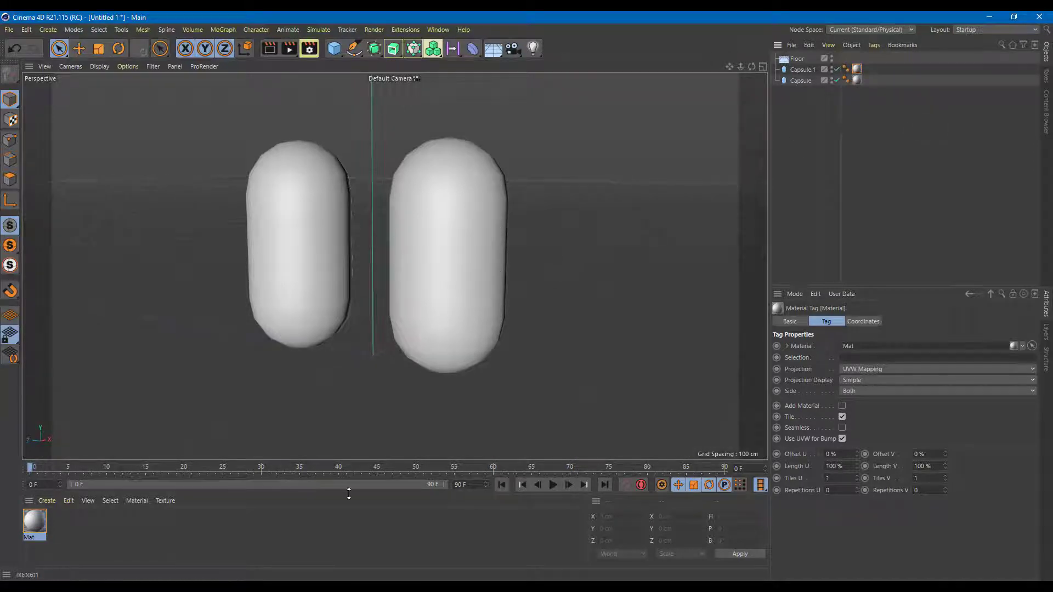
{"action": "double_click", "coordinate": [120, 545]}
{"action": "left_click_drag", "start_coordinate": [34, 524], "coordinate": [141, 351]}
Rename the floor material 'Floor' and the capsule material 'Capsules'.
{"action": "double_click", "coordinate": [34, 535]}
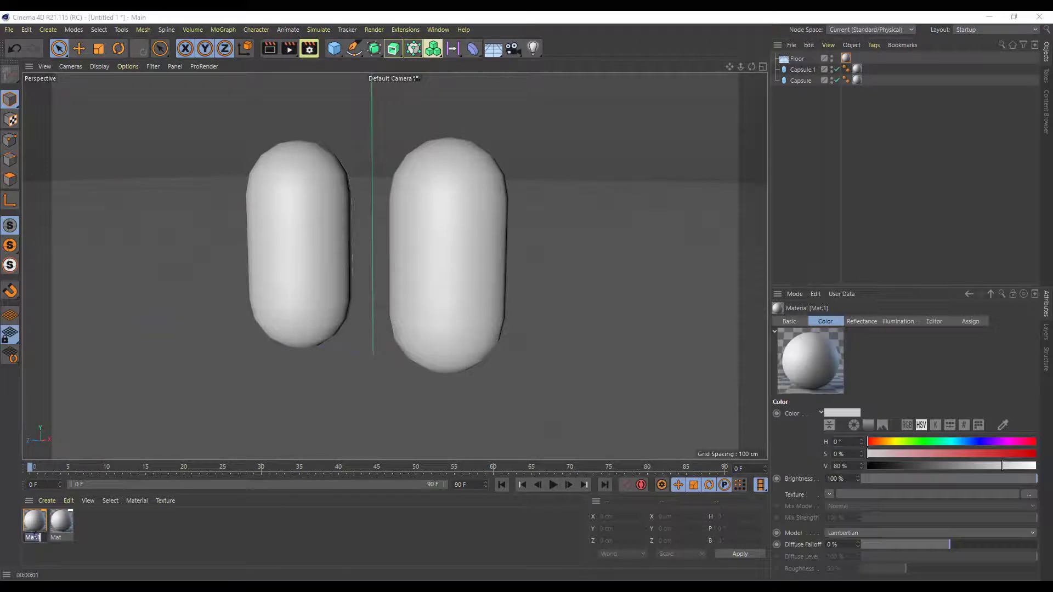
{"action": "type", "text": "Floor"}
{"action": "key", "text": "Return"}
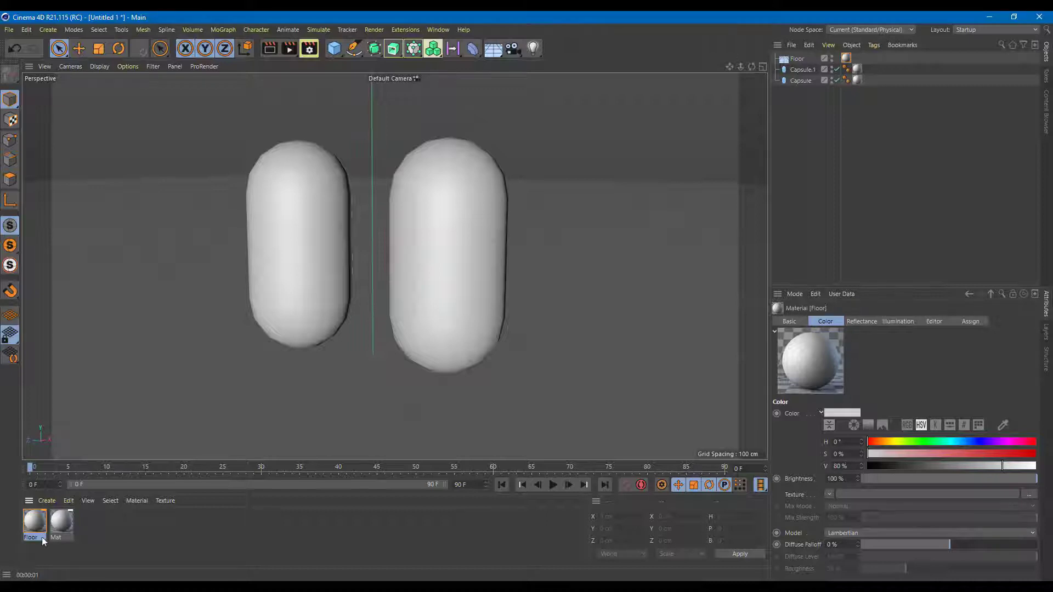
{"action": "double_click", "coordinate": [57, 538]}
{"action": "type", "text": "Capsules"}
{"action": "key", "text": "Return"}
{"action": "left_click", "coordinate": [789, 321]}
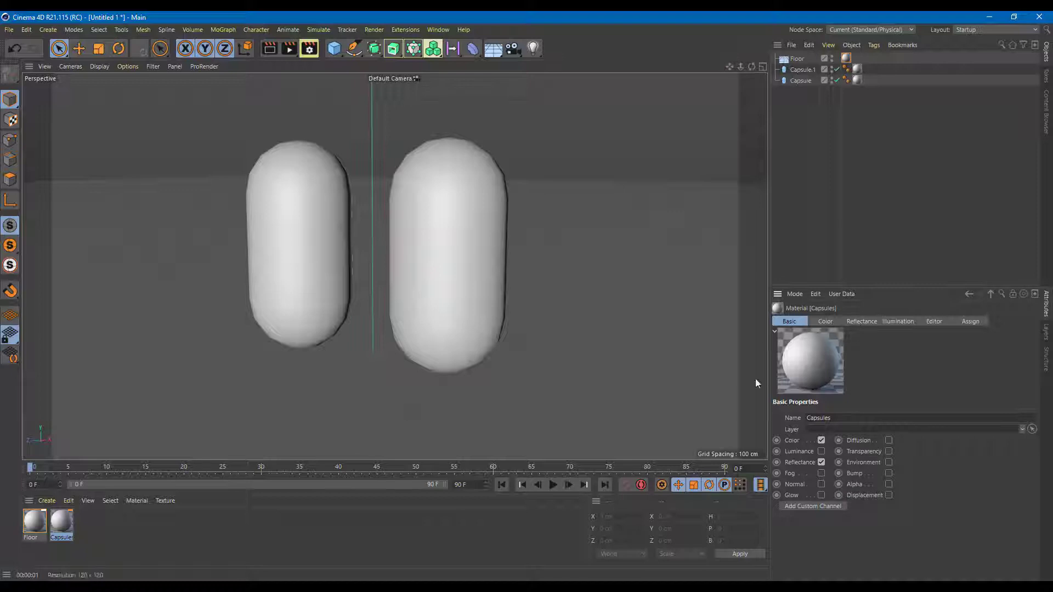
Add a Beckmann reflectance layer to the Capsules material and preview the chrome result.
{"action": "left_click", "coordinate": [870, 321]}
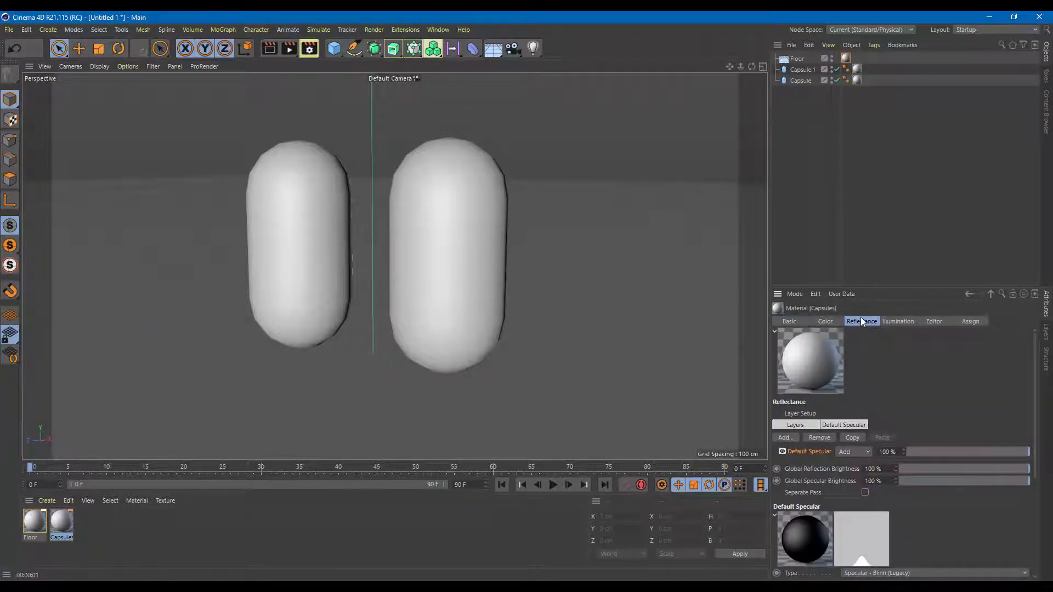
{"action": "left_click", "coordinate": [789, 439]}
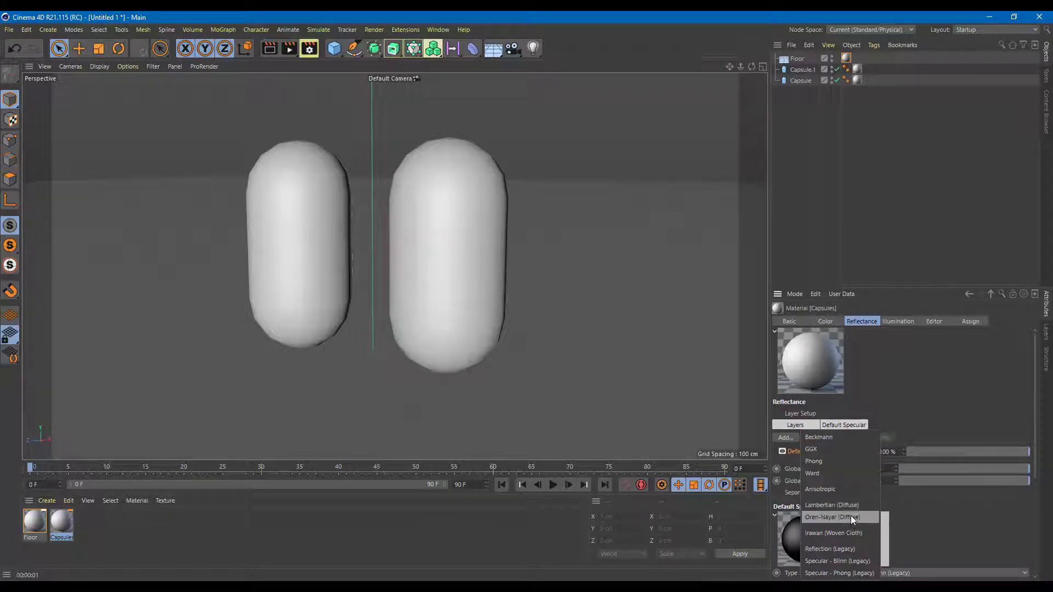
{"action": "left_click", "coordinate": [833, 438]}
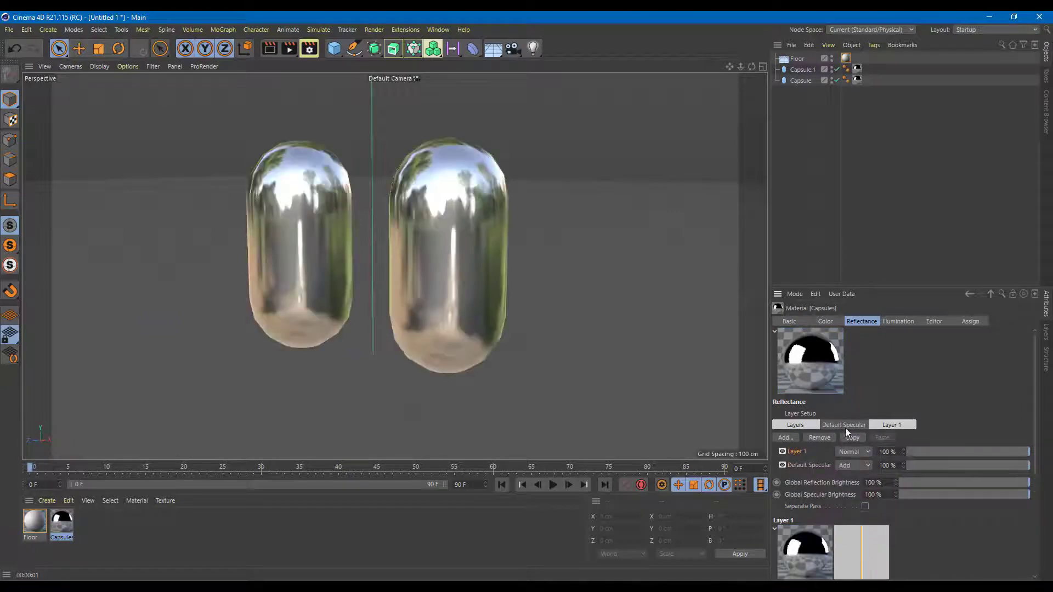
{"action": "mouse_move", "coordinate": [632, 355]}
{"action": "left_mouse_down", "text": "alt"}
{"action": "mouse_move", "coordinate": [618, 403]}
{"action": "mouse_move", "coordinate": [632, 359]}
{"action": "mouse_move", "coordinate": [673, 360]}
{"action": "mouse_move", "coordinate": [623, 366]}
{"action": "mouse_move", "coordinate": [634, 364]}
{"action": "left_mouse_up", "text": "alt"}
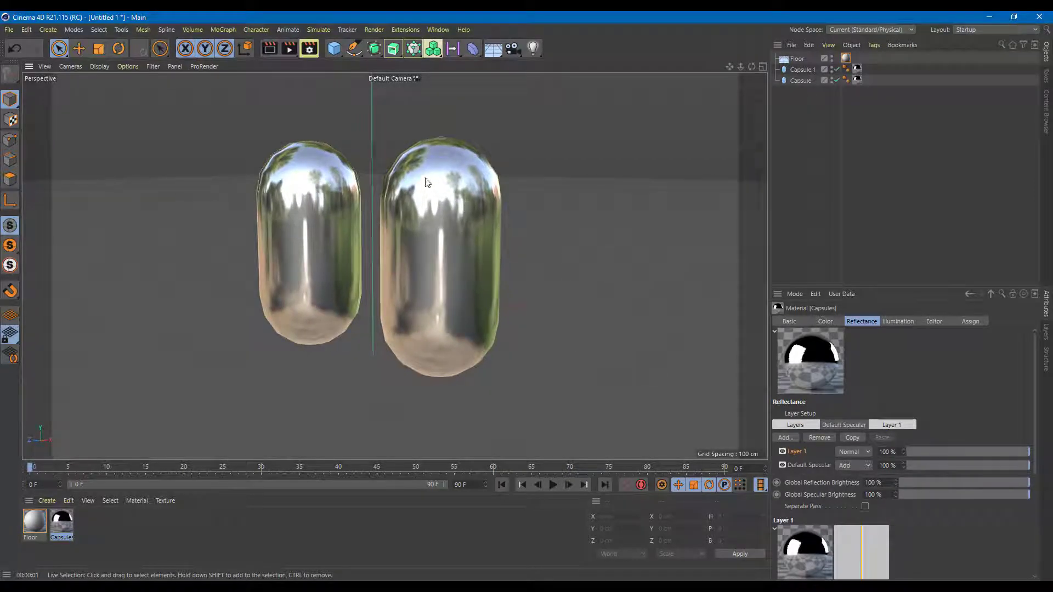
{"action": "key", "text": "ctrl+r"}
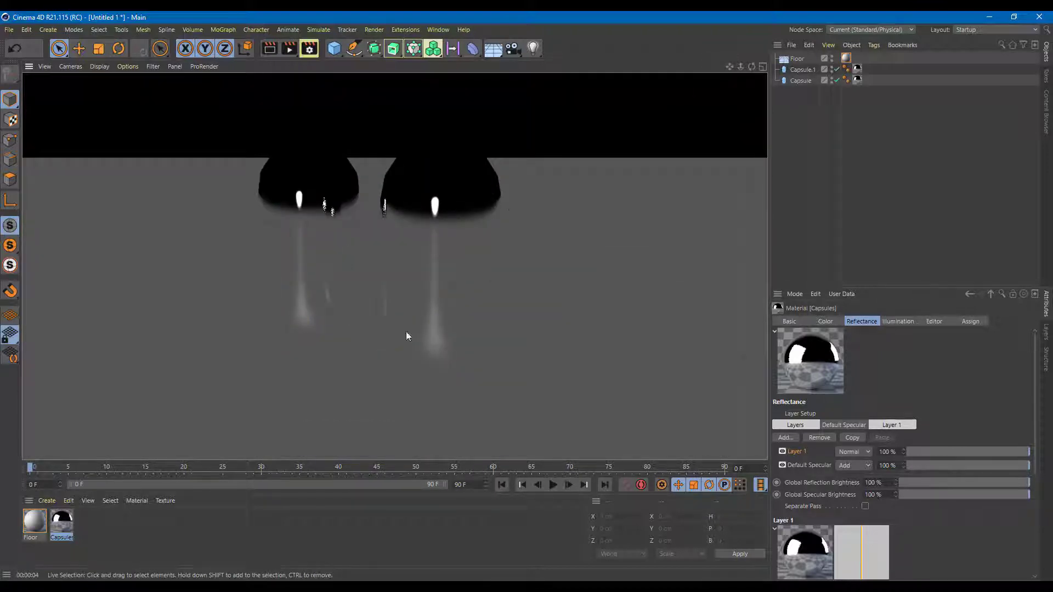
{"action": "left_click", "coordinate": [453, 341]}
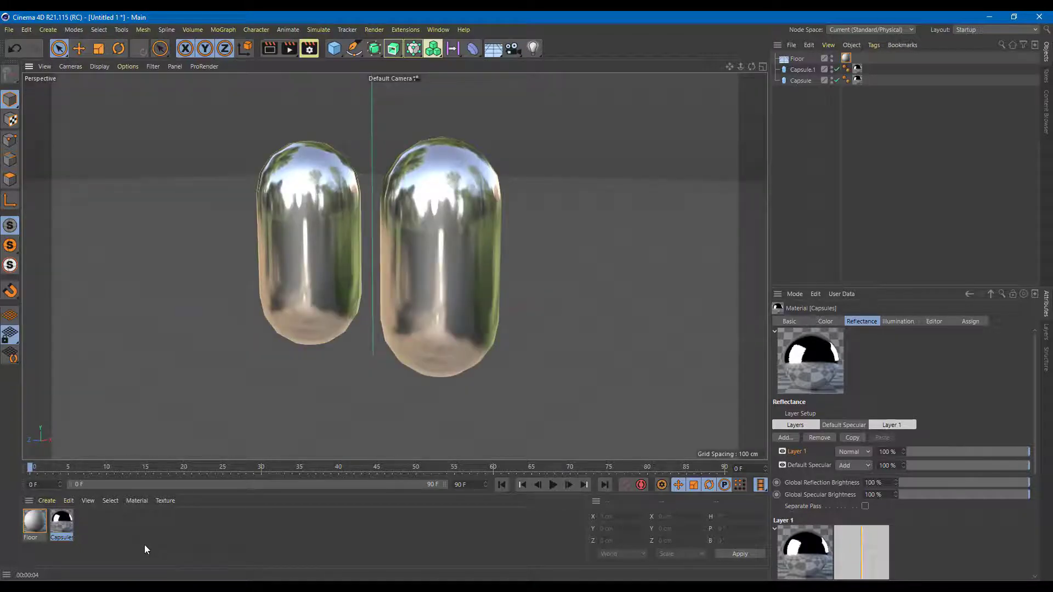
Add a Beckmann reflectance layer to the Floor material, then reframe the view.
{"action": "left_click", "coordinate": [38, 523]}
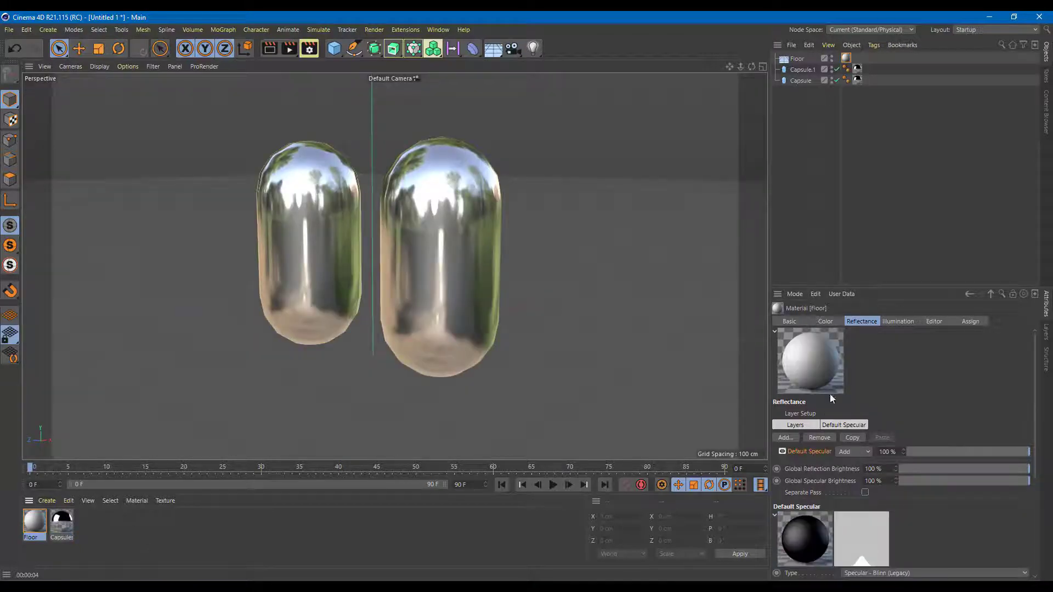
{"action": "left_click", "coordinate": [786, 438]}
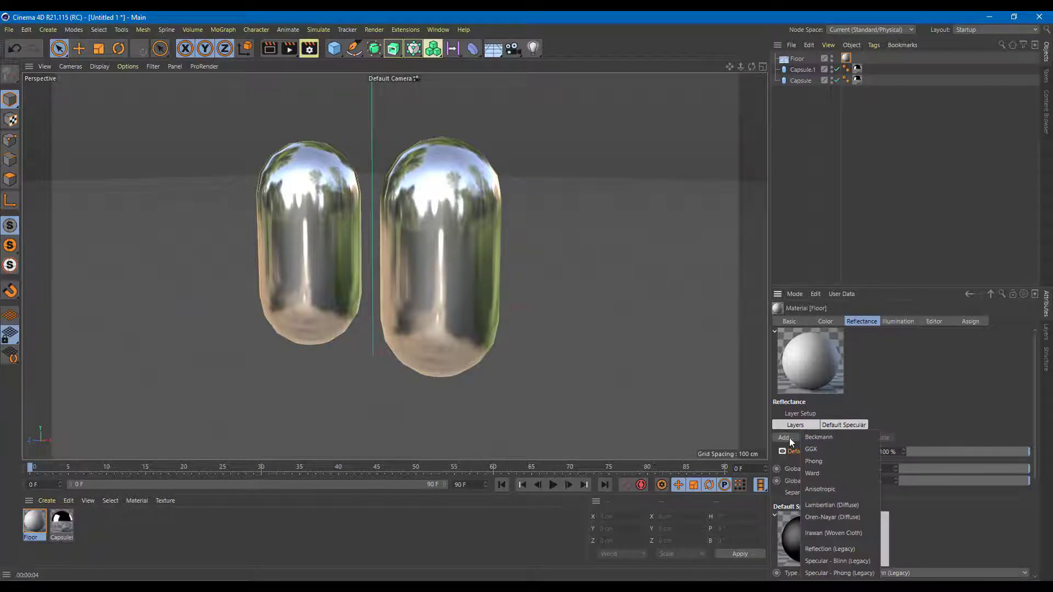
{"action": "left_click", "coordinate": [844, 437]}
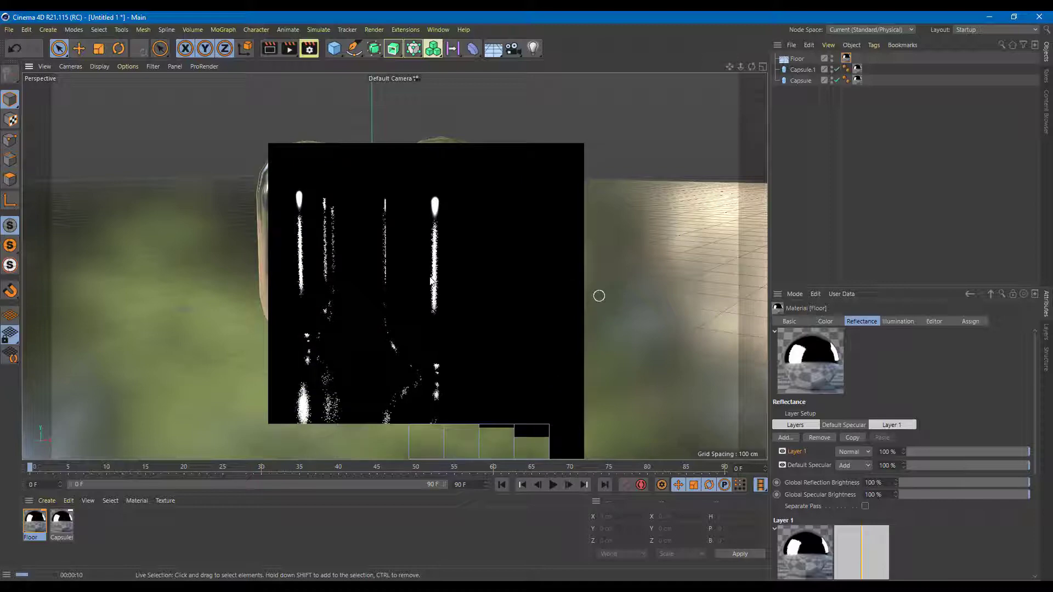
{"action": "left_click", "coordinate": [434, 245]}
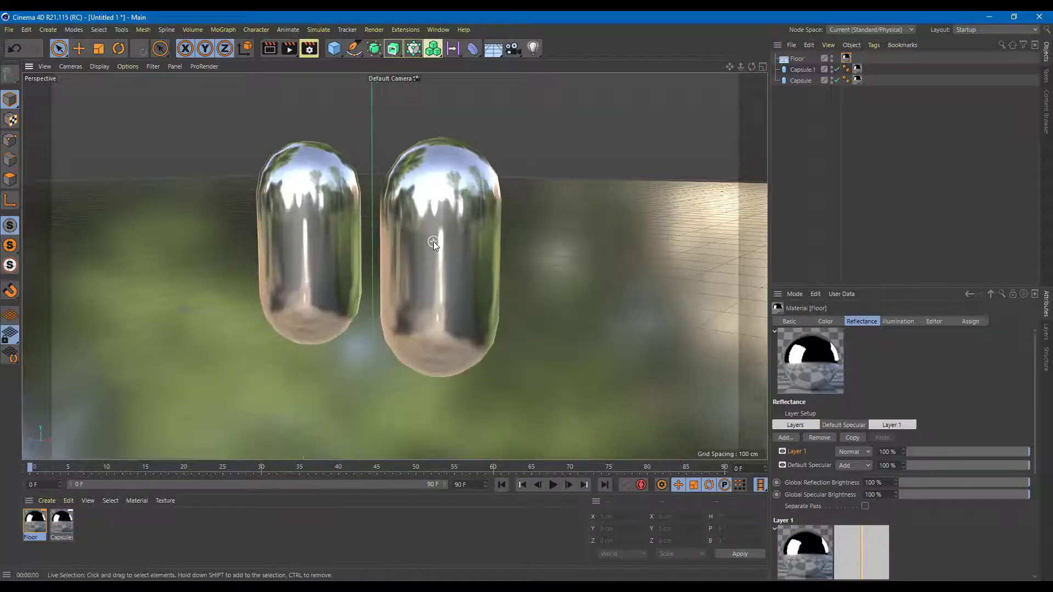
{"action": "left_click_drag", "start_coordinate": [405, 265], "coordinate": [486, 264], "text": "alt"}
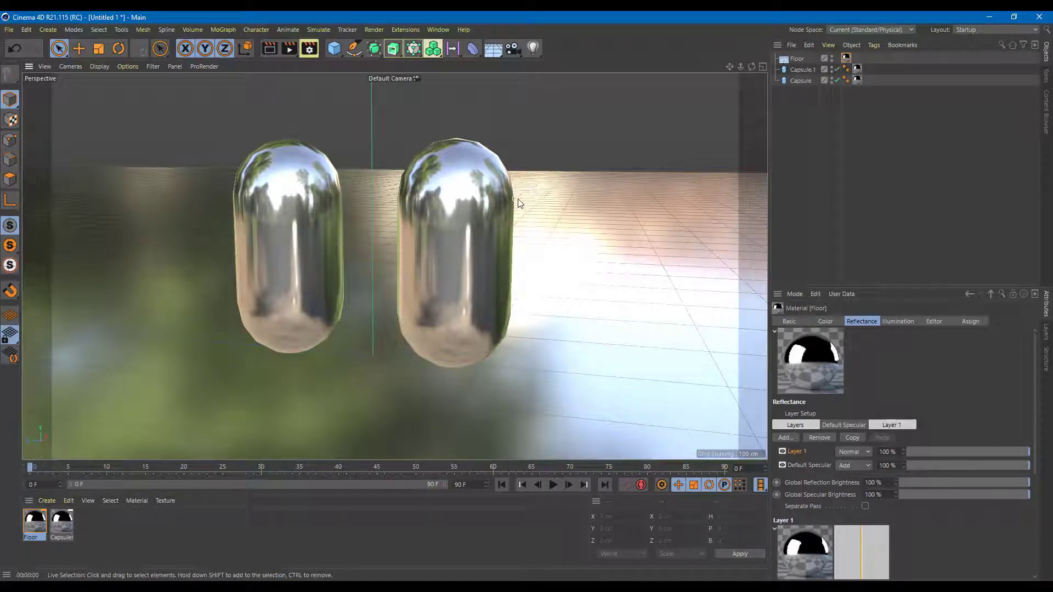
{"action": "left_click_drag", "start_coordinate": [522, 198], "coordinate": [508, 180], "text": "alt"}
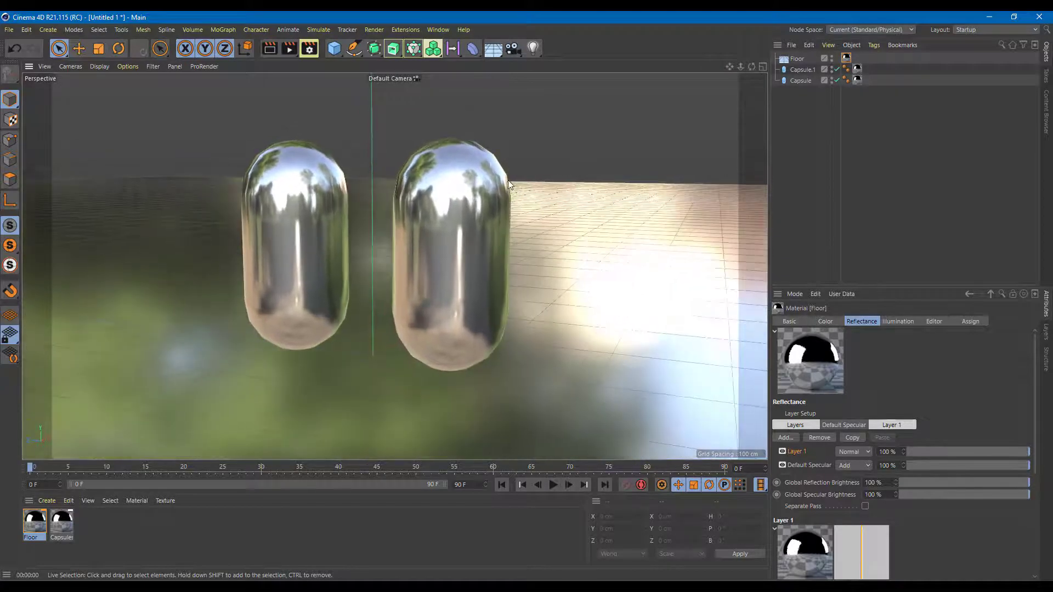
Add a Sky object from the Floor flyout and zoom out to see the whole scene.
{"action": "left_click", "coordinate": [492, 54]}
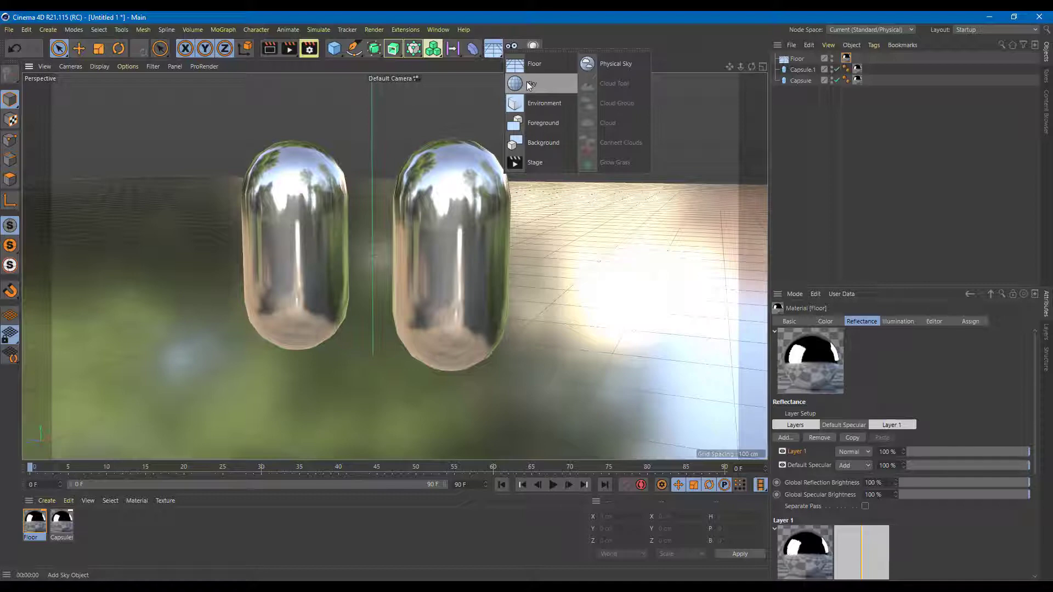
{"action": "left_click", "coordinate": [541, 82]}
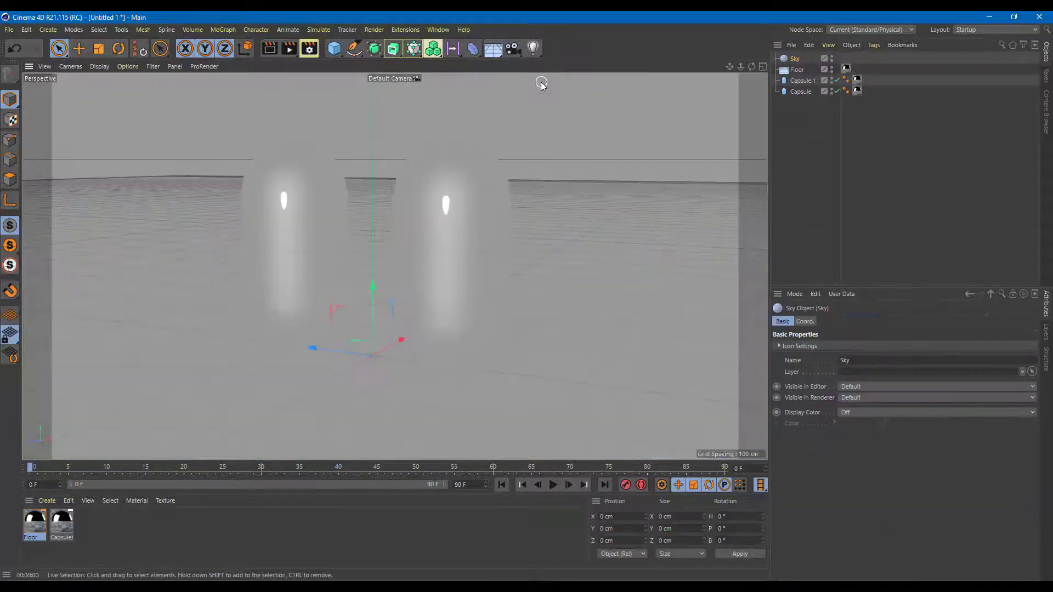
{"action": "scroll", "coordinate": [427, 206], "scroll_direction": "down", "scroll_amount": 10}
{"action": "left_click_drag", "start_coordinate": [449, 238], "coordinate": [437, 206], "text": "alt"}
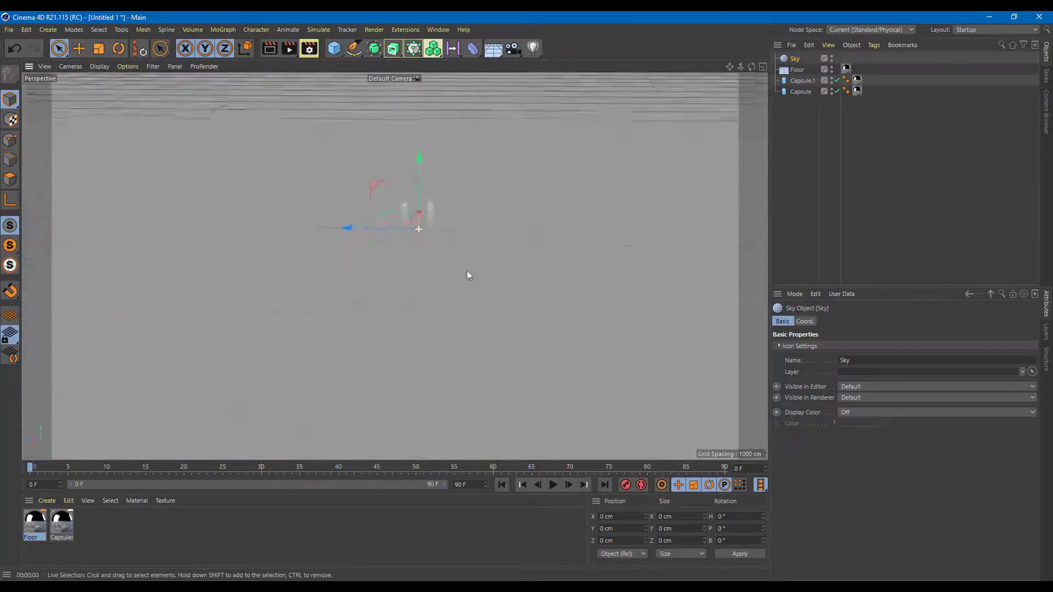
{"action": "scroll", "coordinate": [388, 221], "scroll_direction": "up", "scroll_amount": 10}
{"action": "scroll", "coordinate": [470, 243], "scroll_direction": "up", "scroll_amount": 5}
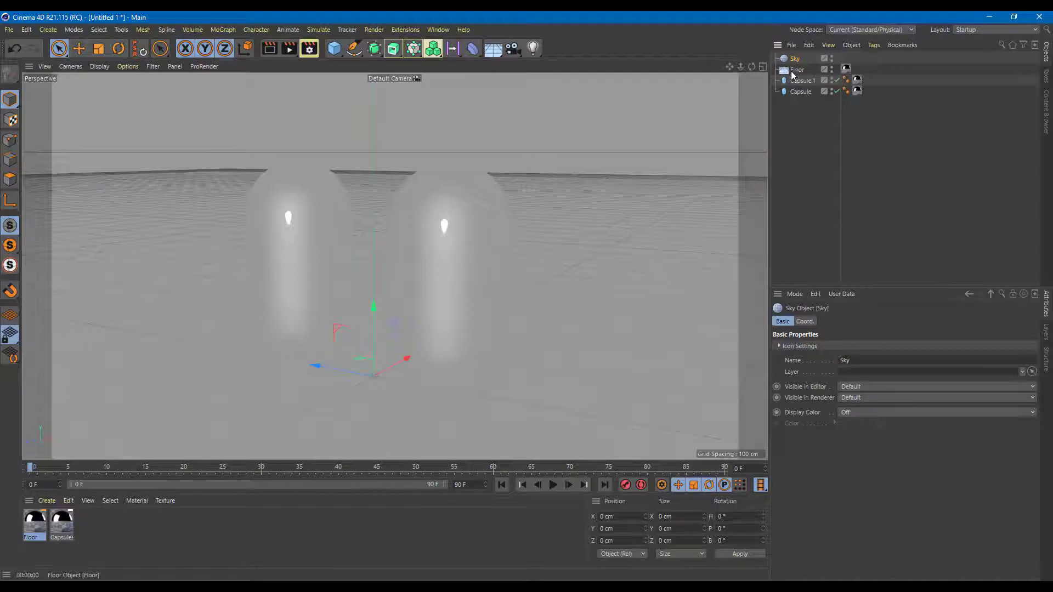
Create a new material on the Sky and colour it teal (H 165°, S 69%).
{"action": "double_click", "coordinate": [120, 525]}
{"action": "left_click_drag", "start_coordinate": [33, 524], "coordinate": [801, 59]}
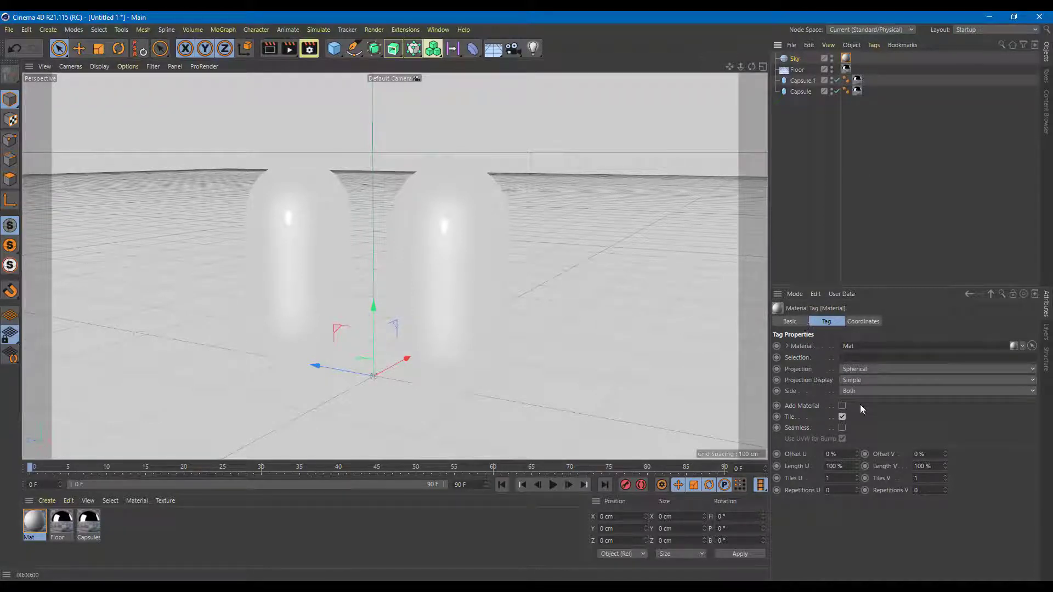
{"action": "left_click", "coordinate": [34, 522]}
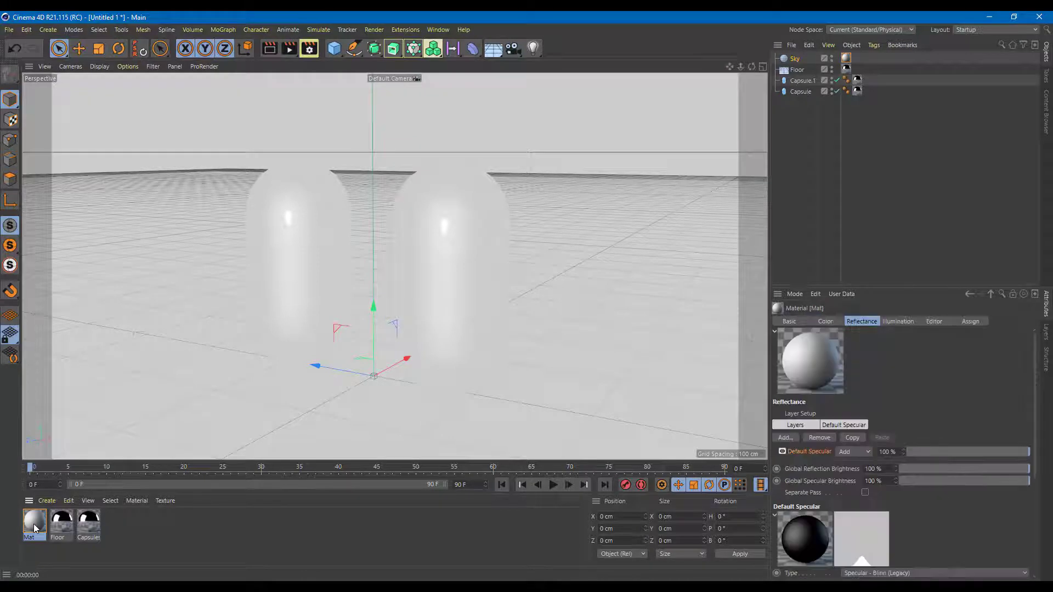
{"action": "left_click", "coordinate": [823, 322]}
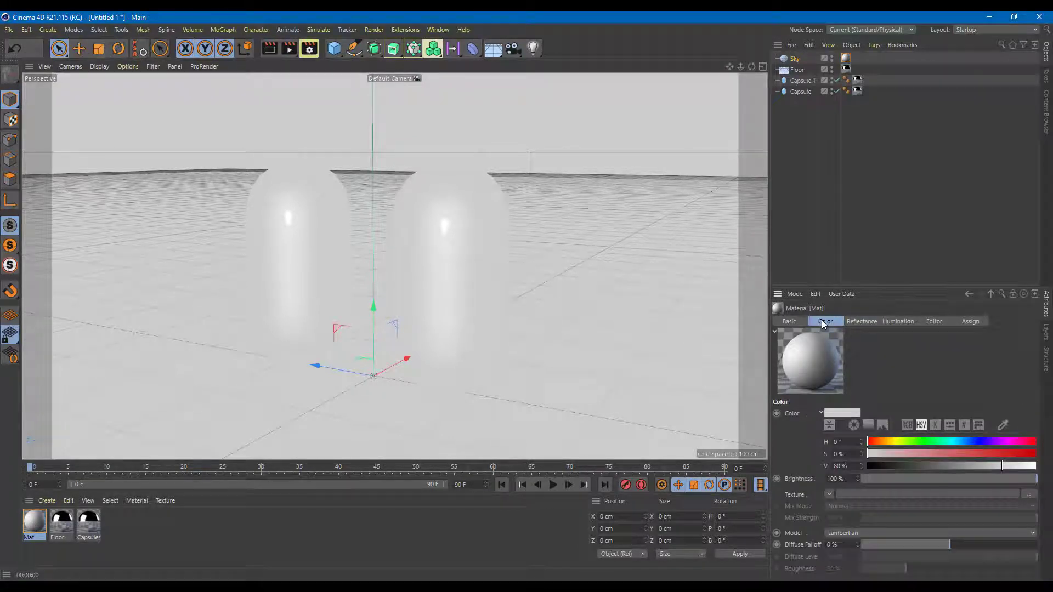
{"action": "left_click", "coordinate": [945, 442]}
{"action": "left_click_drag", "start_coordinate": [963, 451], "coordinate": [985, 451]}
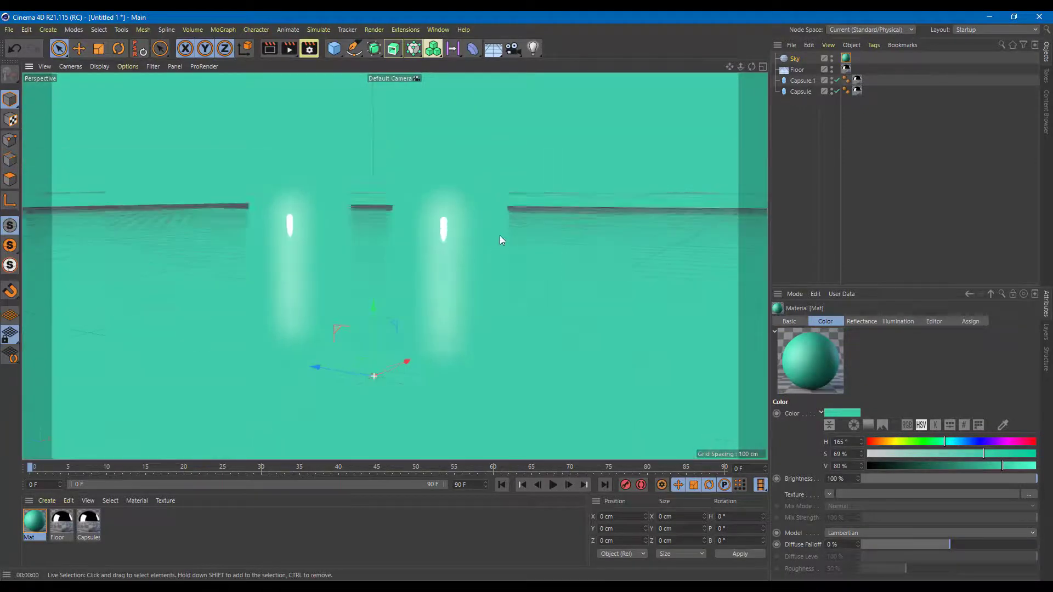
Preview the teal sky render and bring up the Color channel's texture shader list.
{"action": "mouse_move", "coordinate": [500, 240]}
{"action": "left_mouse_down", "text": "alt"}
{"action": "mouse_move", "coordinate": [502, 259]}
{"action": "mouse_move", "coordinate": [499, 242]}
{"action": "left_mouse_up", "text": "alt"}
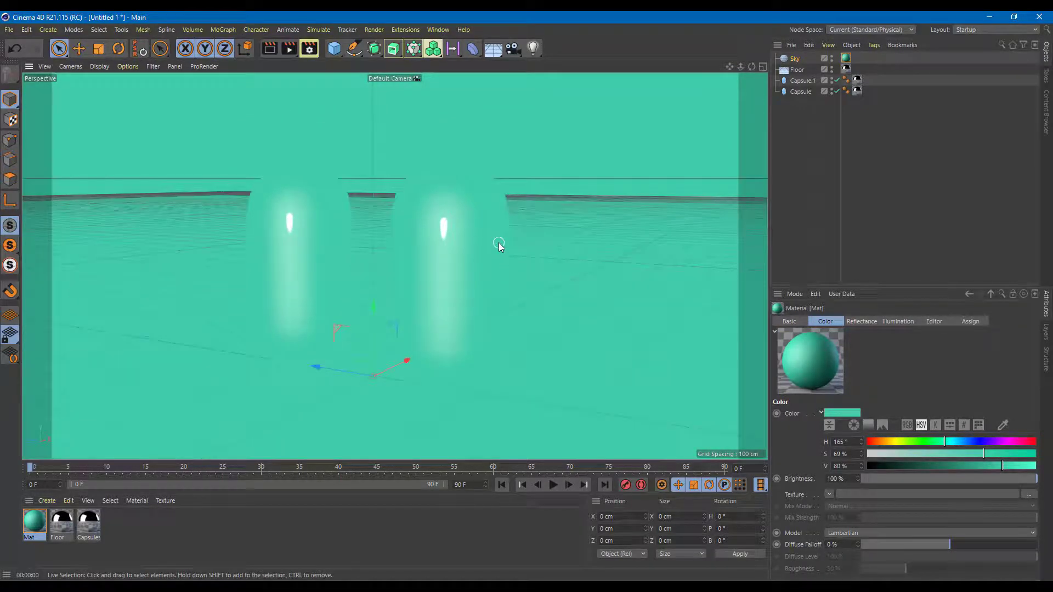
{"action": "key", "text": "ctrl+r"}
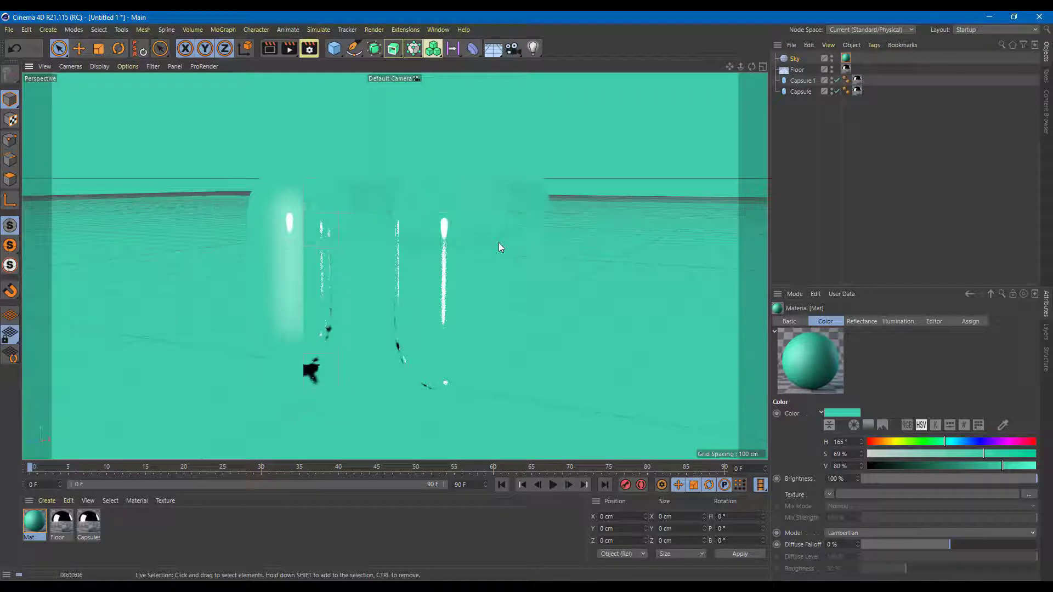
{"action": "left_click", "coordinate": [499, 242]}
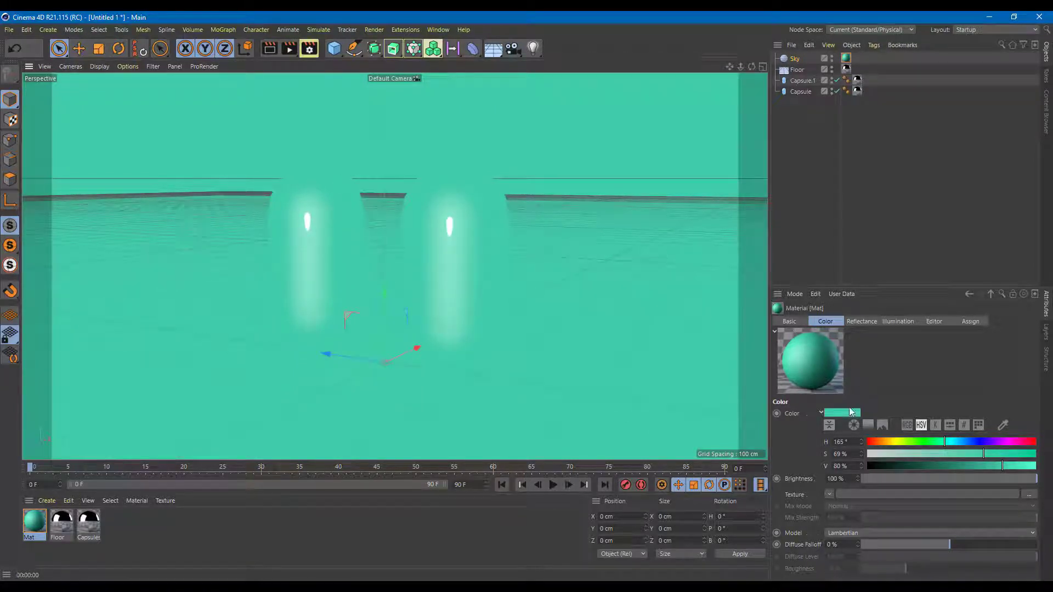
{"action": "left_click", "coordinate": [828, 494]}
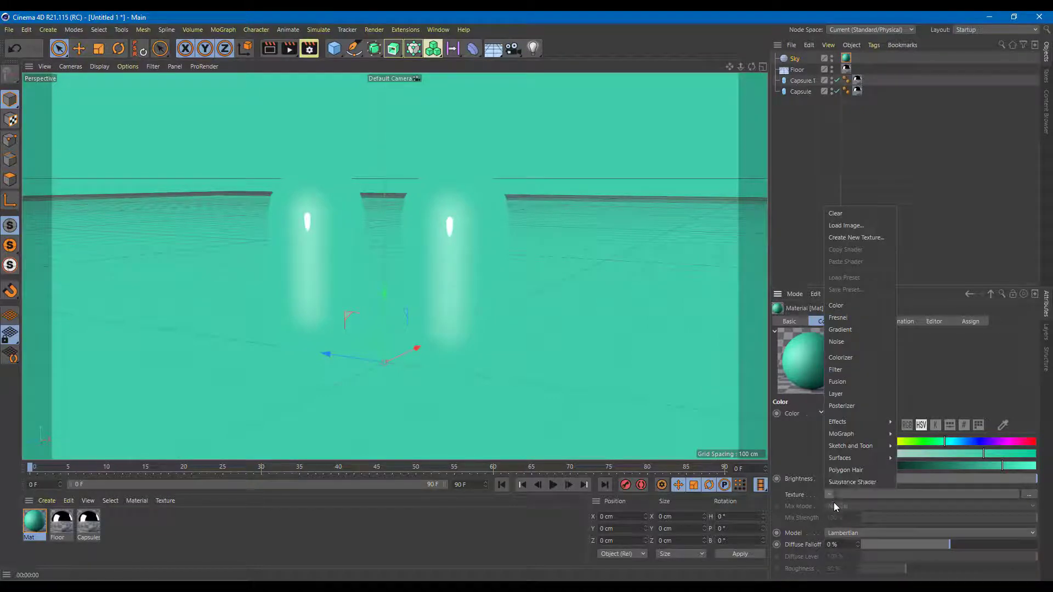
Load a Gradient into the colour texture and set its type to radial, then circular.
{"action": "left_click", "coordinate": [863, 330]}
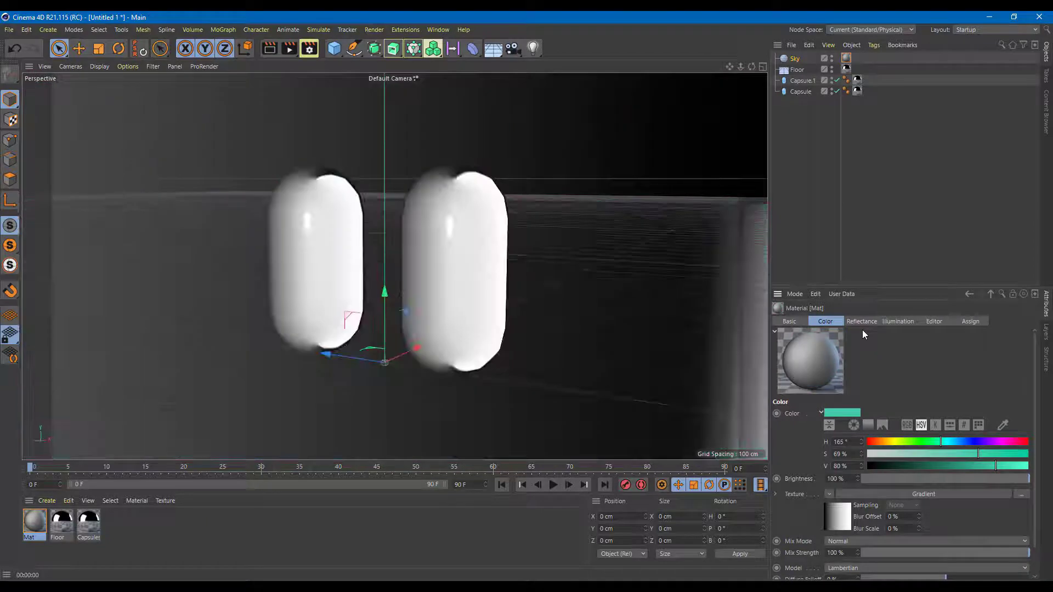
{"action": "mouse_move", "coordinate": [653, 284]}
{"action": "left_mouse_down", "text": "alt"}
{"action": "mouse_move", "coordinate": [740, 285]}
{"action": "mouse_move", "coordinate": [588, 287]}
{"action": "mouse_move", "coordinate": [659, 286]}
{"action": "left_mouse_up", "text": "alt"}
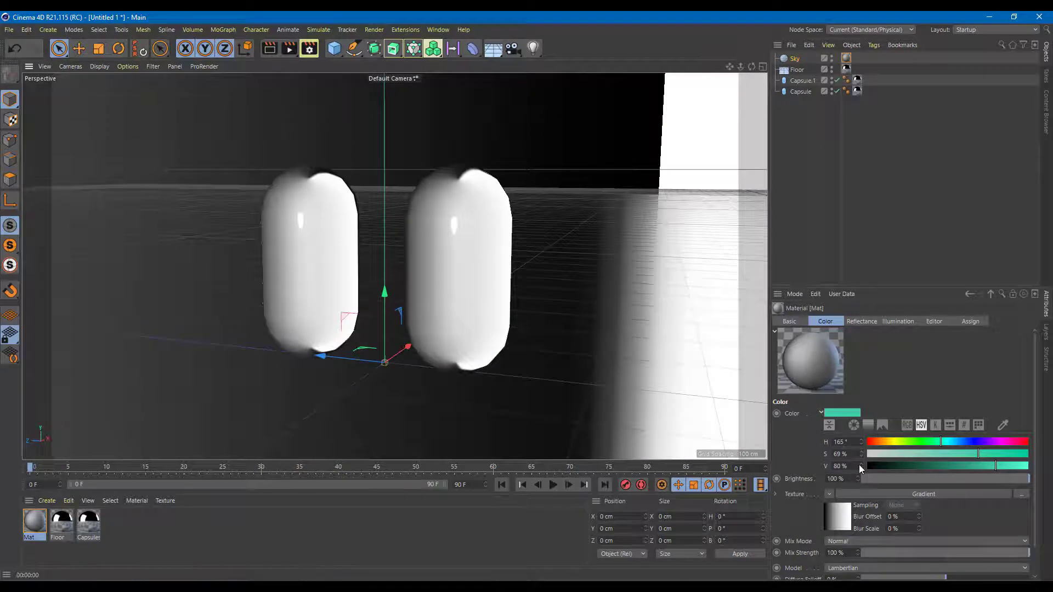
{"action": "left_click", "coordinate": [836, 511]}
{"action": "left_click", "coordinate": [841, 444]}
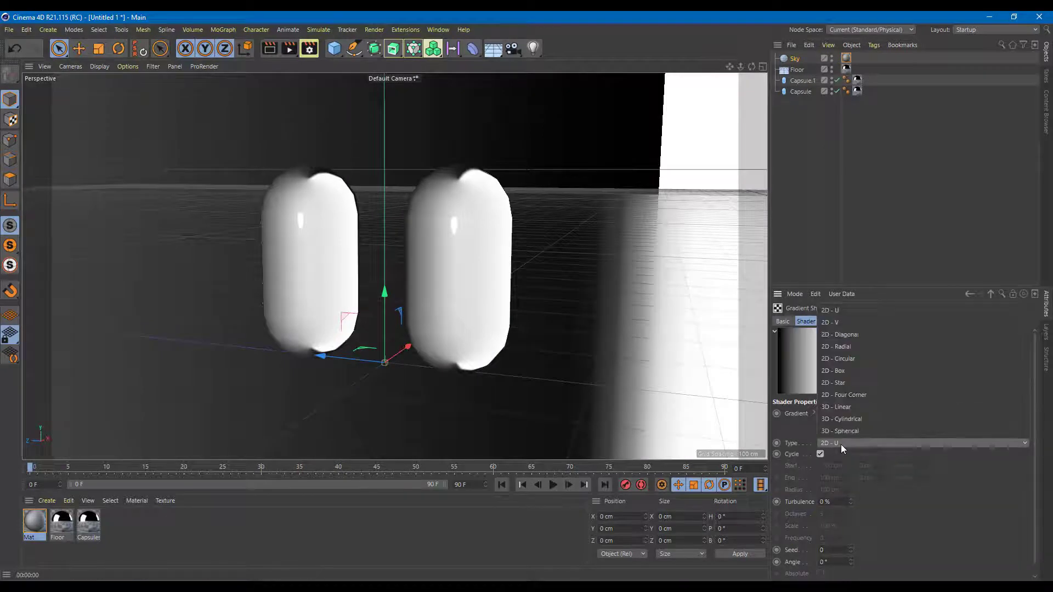
{"action": "left_click", "coordinate": [867, 346]}
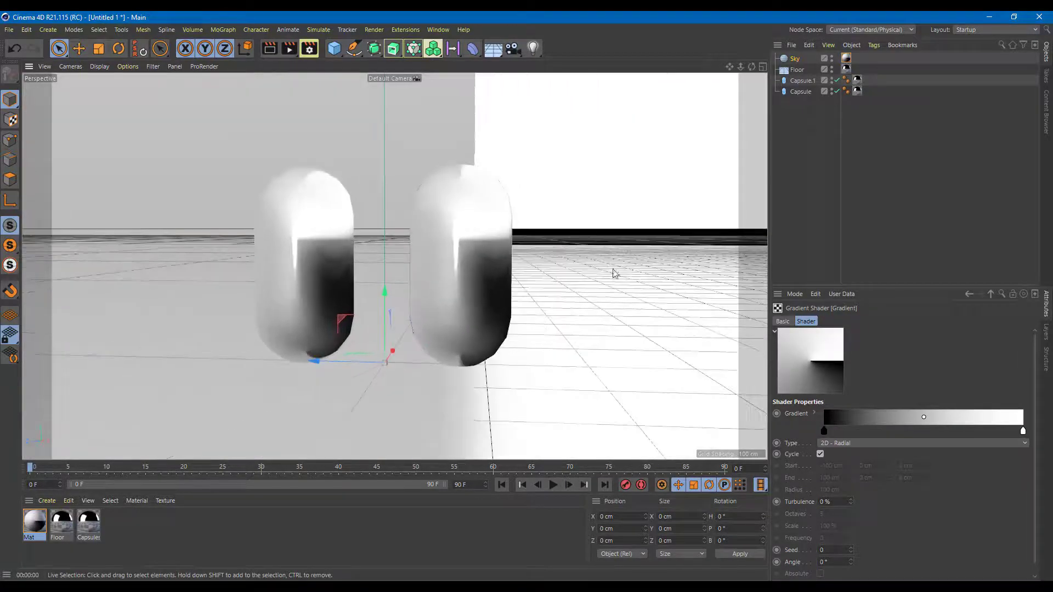
{"action": "left_click", "coordinate": [831, 442]}
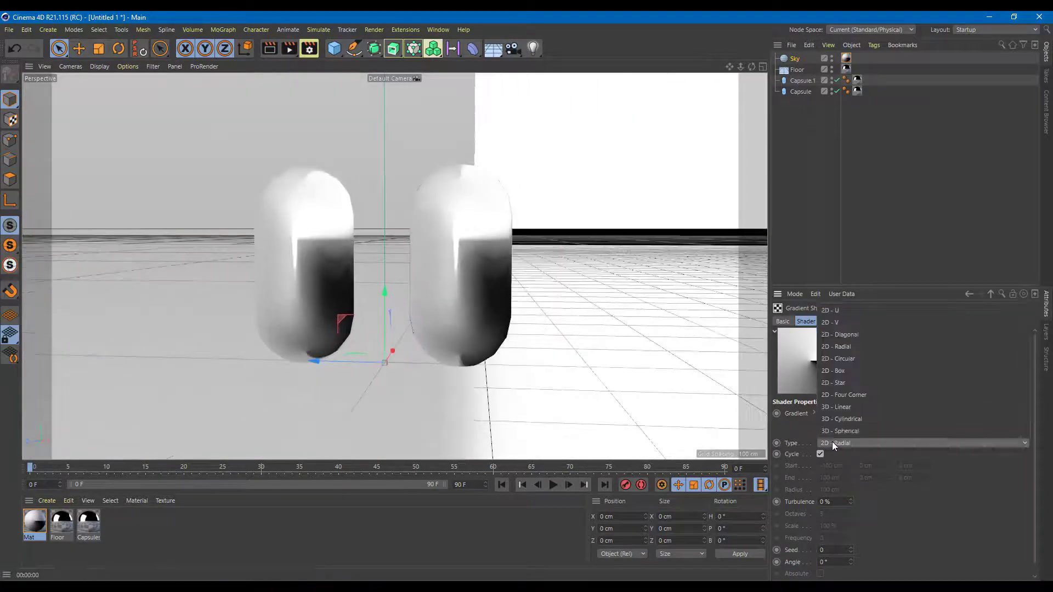
{"action": "left_click", "coordinate": [867, 359]}
{"action": "left_click_drag", "start_coordinate": [529, 331], "coordinate": [558, 332], "text": "alt"}
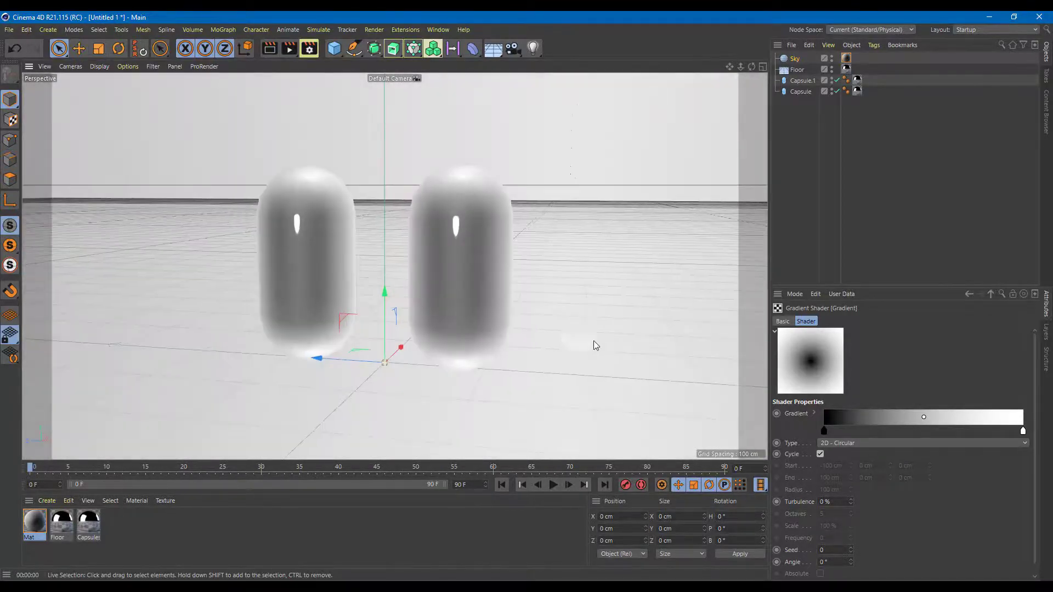
Try the 3D cylindrical, diagonal and radial gradient types.
{"action": "left_click", "coordinate": [864, 445]}
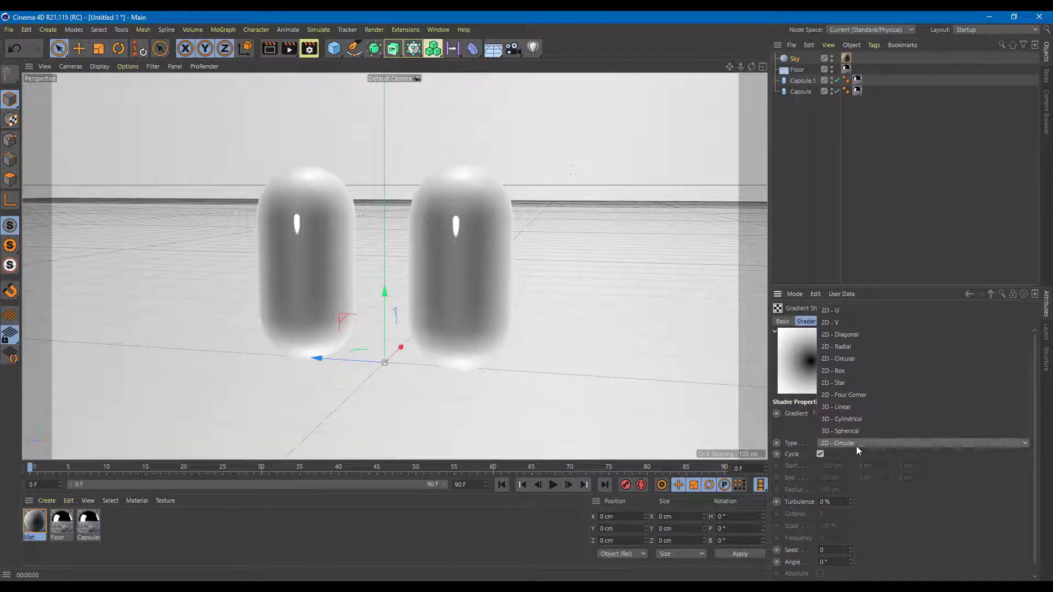
{"action": "left_click", "coordinate": [860, 427]}
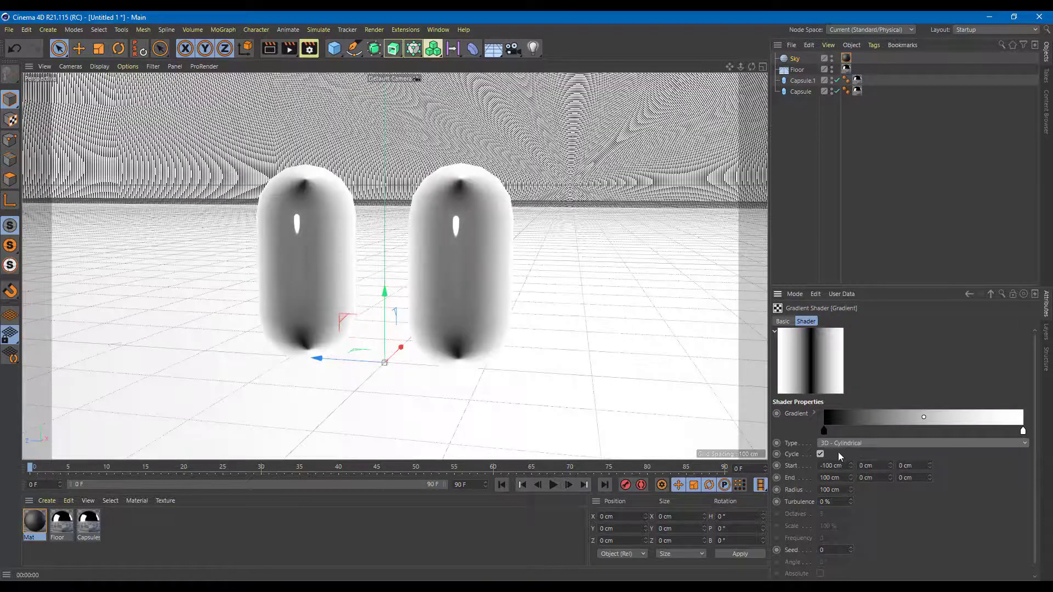
{"action": "left_click", "coordinate": [842, 444]}
{"action": "left_click", "coordinate": [851, 446]}
{"action": "left_click", "coordinate": [848, 442]}
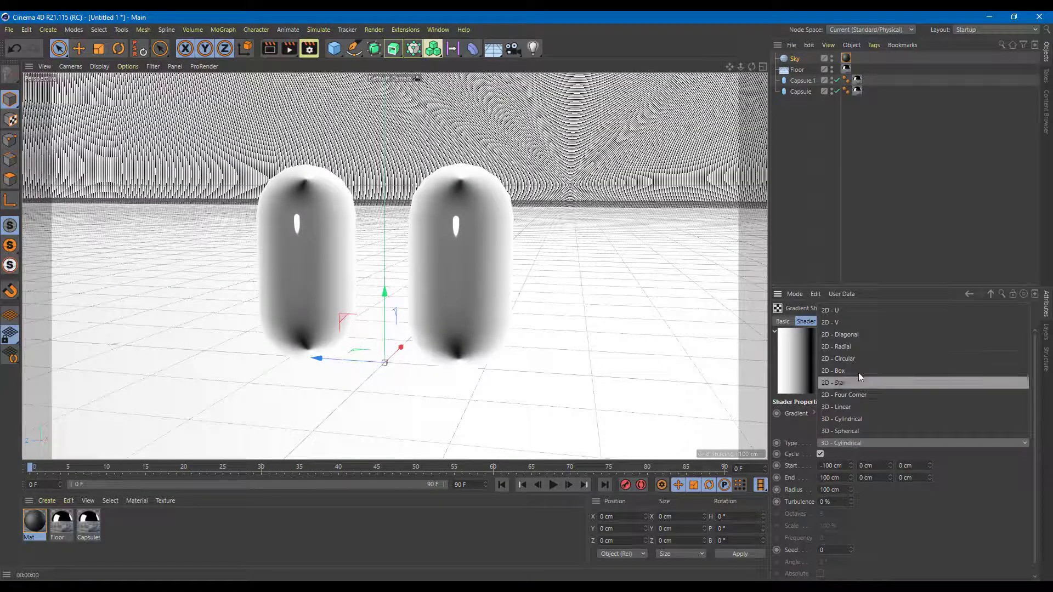
{"action": "left_click", "coordinate": [865, 340]}
{"action": "left_click", "coordinate": [852, 444]}
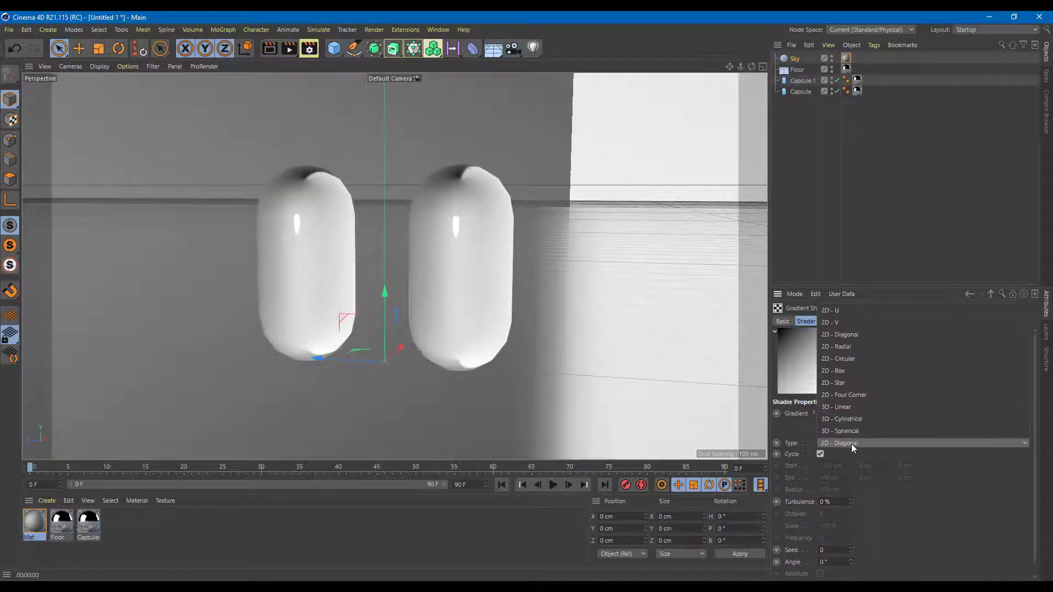
{"action": "left_click", "coordinate": [867, 347]}
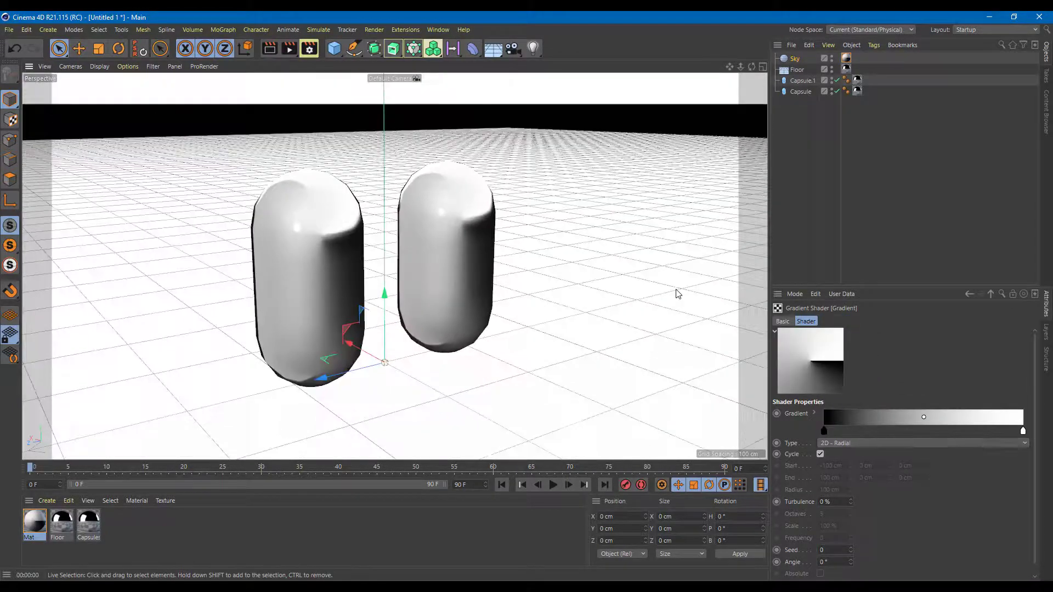
Set the gradient back to 2D - Circular and drag the black knot to 36%.
{"action": "left_click_drag", "start_coordinate": [678, 294], "coordinate": [353, 207], "text": "alt"}
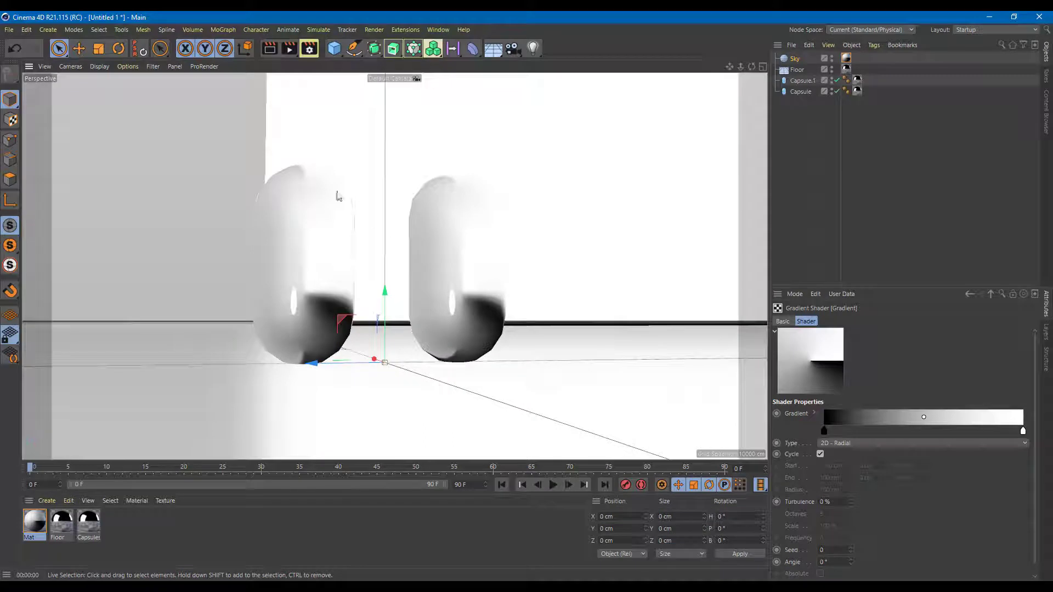
{"action": "left_click", "coordinate": [856, 443]}
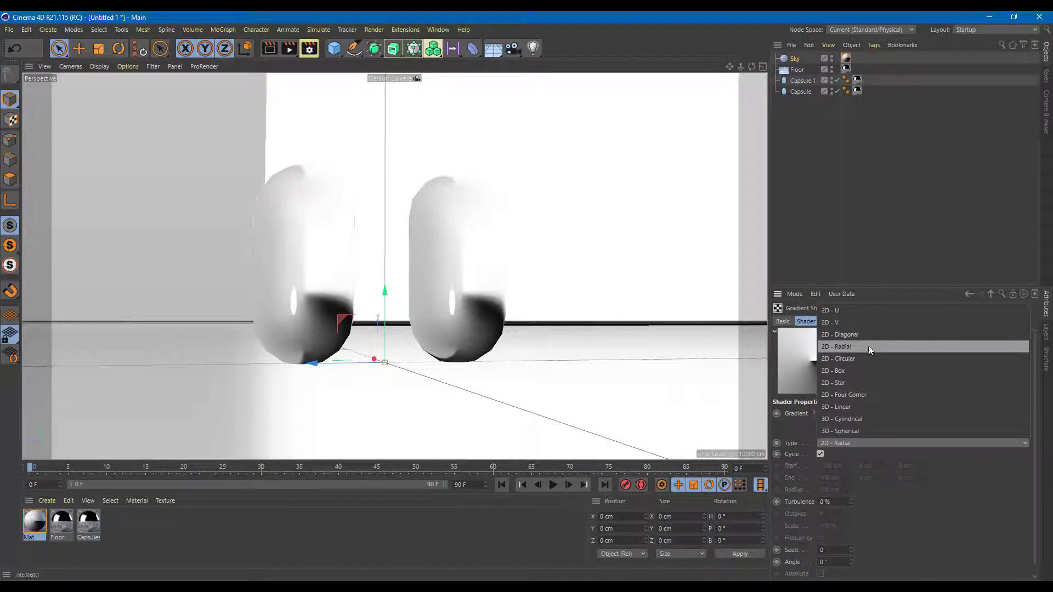
{"action": "left_click", "coordinate": [868, 361]}
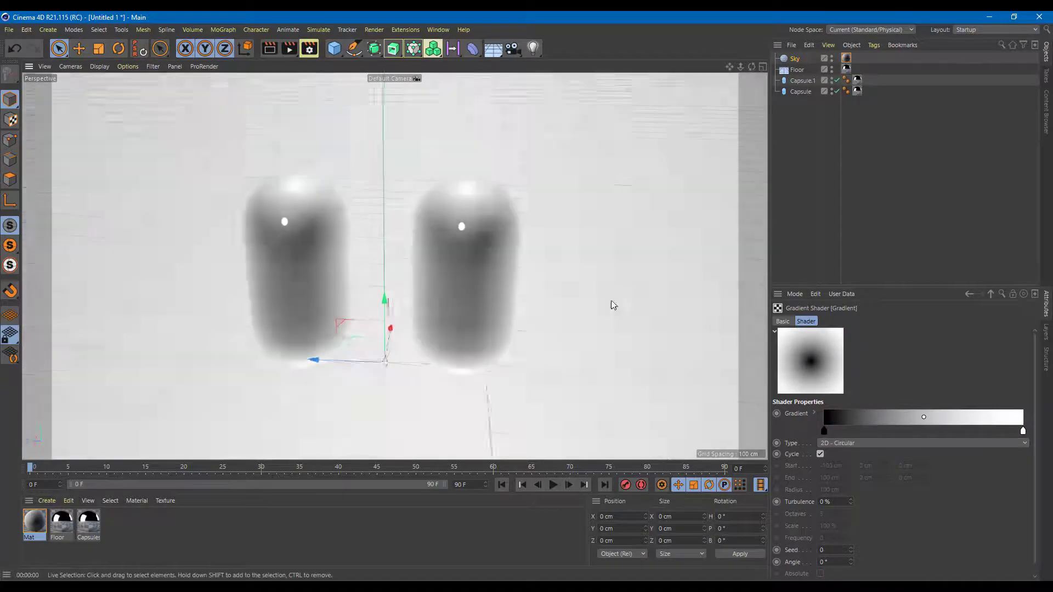
{"action": "left_click_drag", "start_coordinate": [824, 431], "coordinate": [897, 432]}
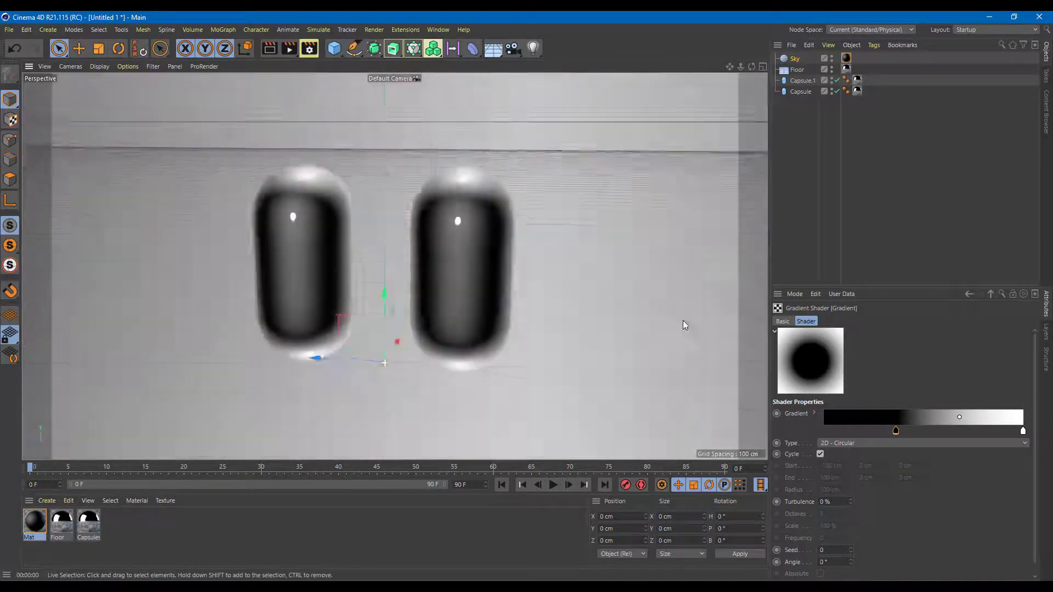
{"action": "left_click_drag", "start_coordinate": [683, 325], "coordinate": [716, 377], "text": "alt"}
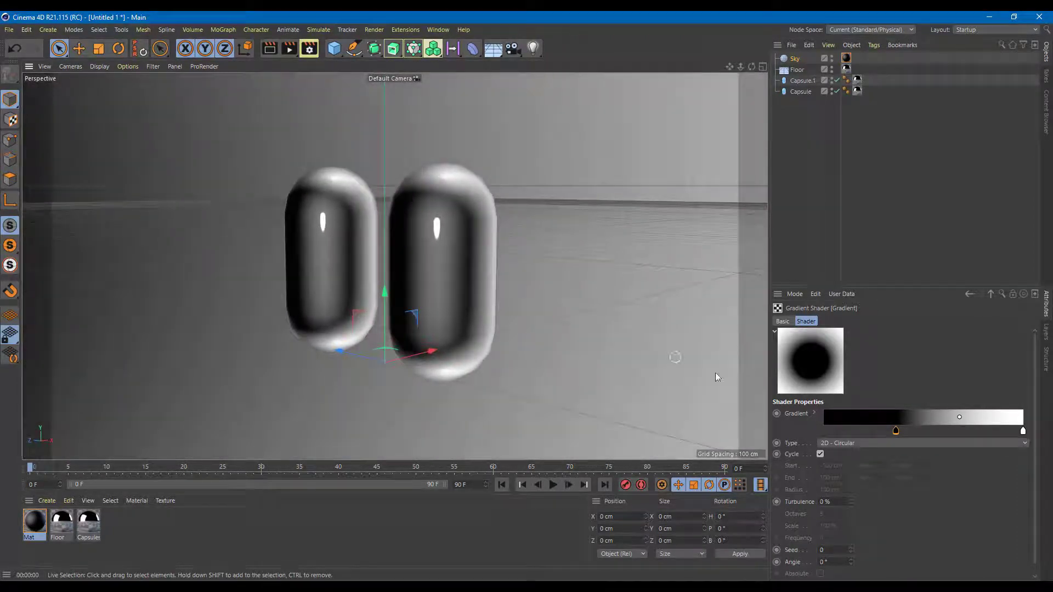
Change the gradient's black knot to dark red.
{"action": "double_click", "coordinate": [896, 431]}
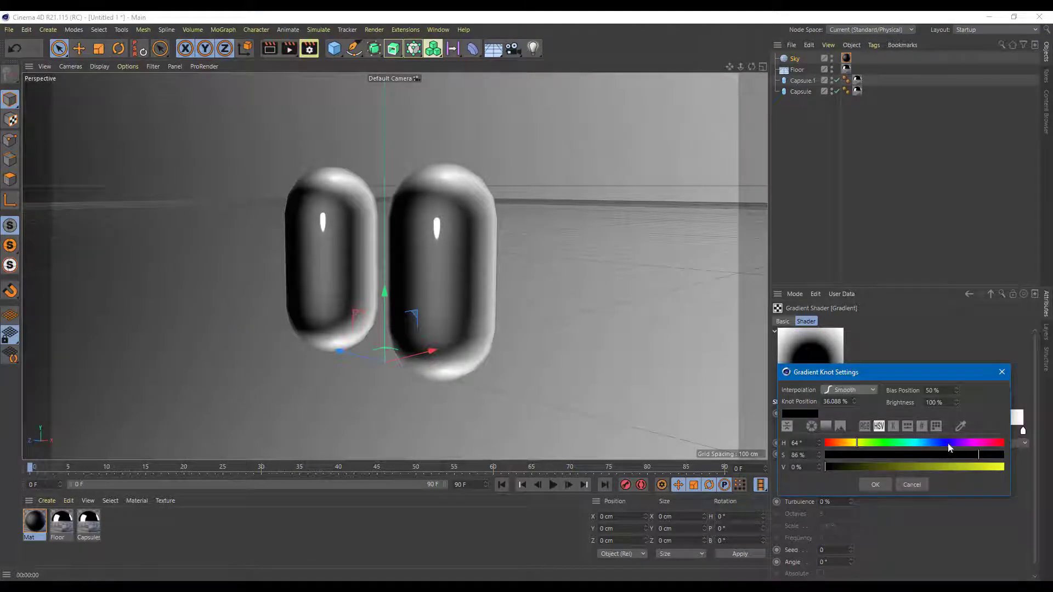
{"action": "left_click", "coordinate": [827, 444]}
{"action": "left_click_drag", "start_coordinate": [838, 467], "coordinate": [849, 468]}
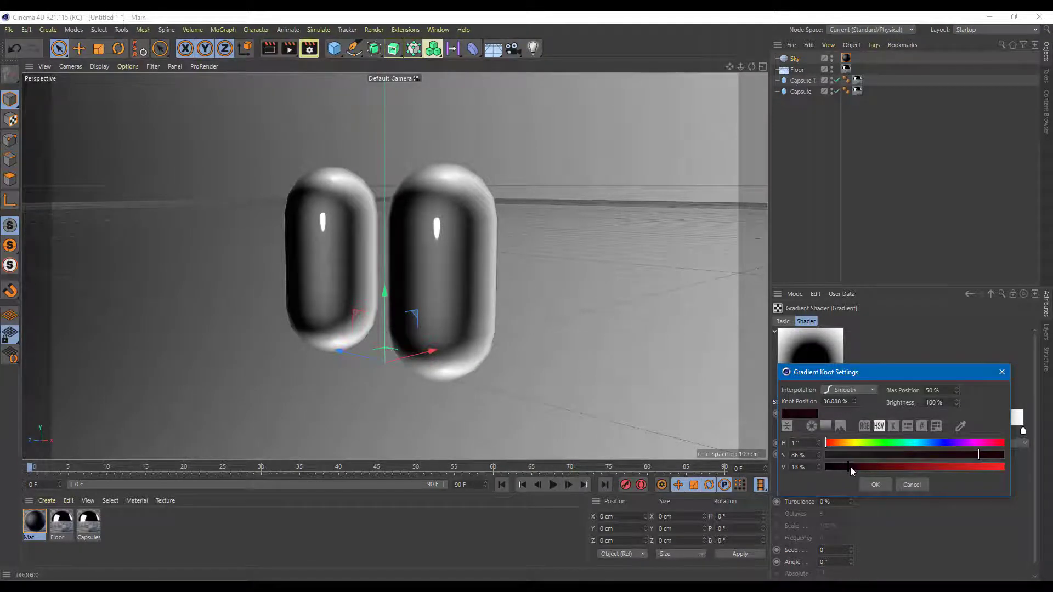
{"action": "left_click", "coordinate": [873, 484]}
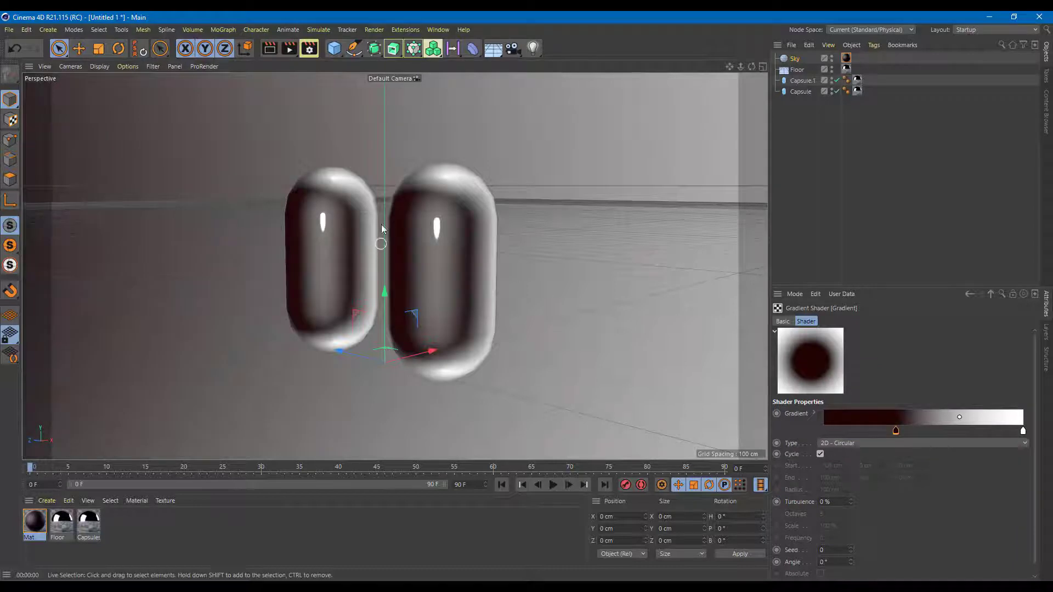
Change the white end knot to a pale yellow-green.
{"action": "double_click", "coordinate": [1023, 431]}
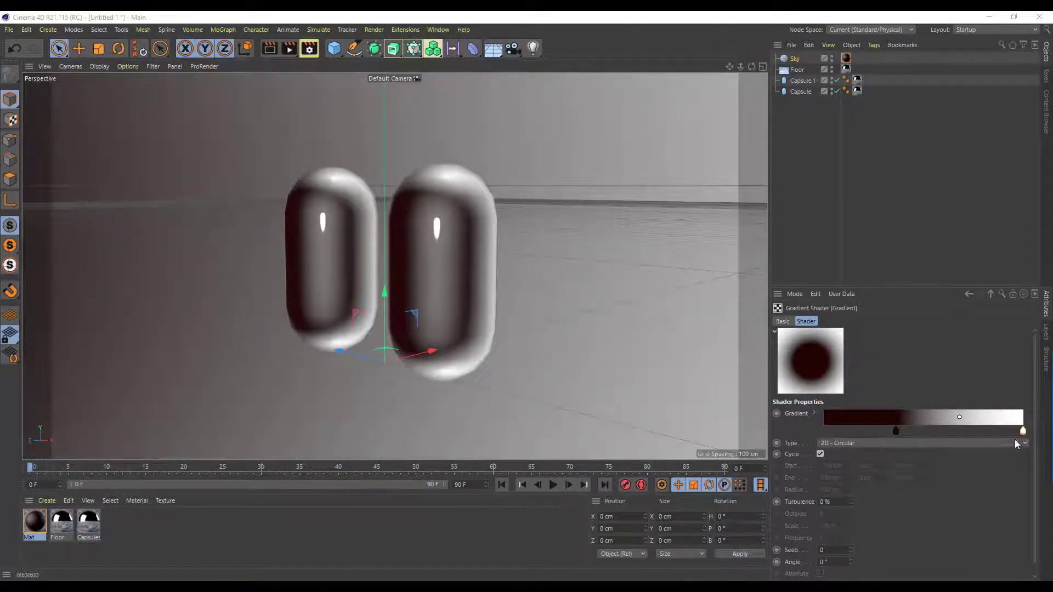
{"action": "double_click", "coordinate": [1023, 431]}
{"action": "left_click_drag", "start_coordinate": [883, 308], "coordinate": [821, 264]}
{"action": "left_click", "coordinate": [795, 333]}
{"action": "left_click_drag", "start_coordinate": [817, 344], "coordinate": [885, 345]}
{"action": "left_click", "coordinate": [916, 356]}
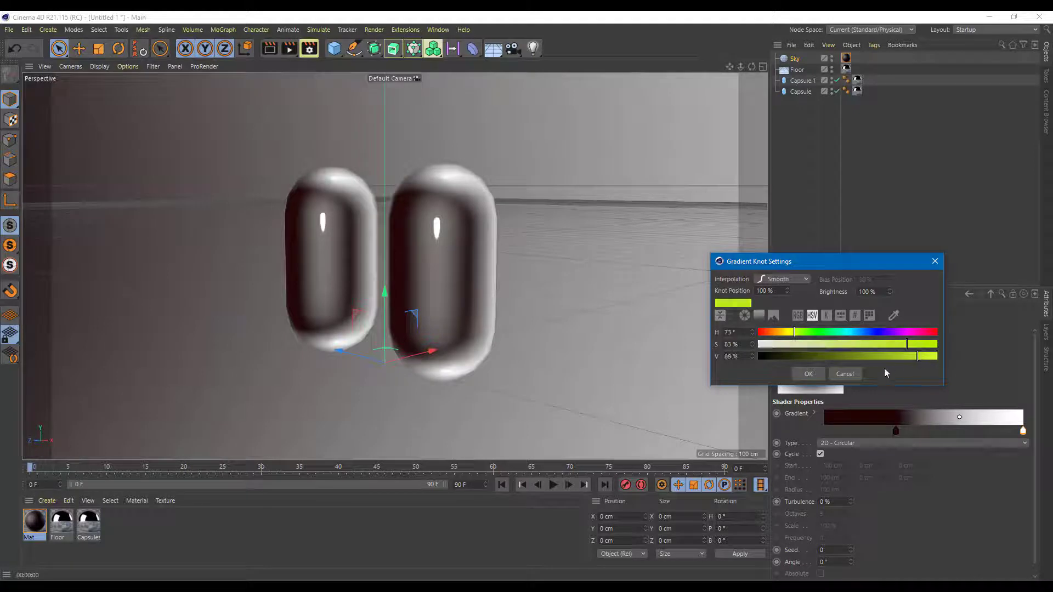
{"action": "left_click", "coordinate": [809, 374]}
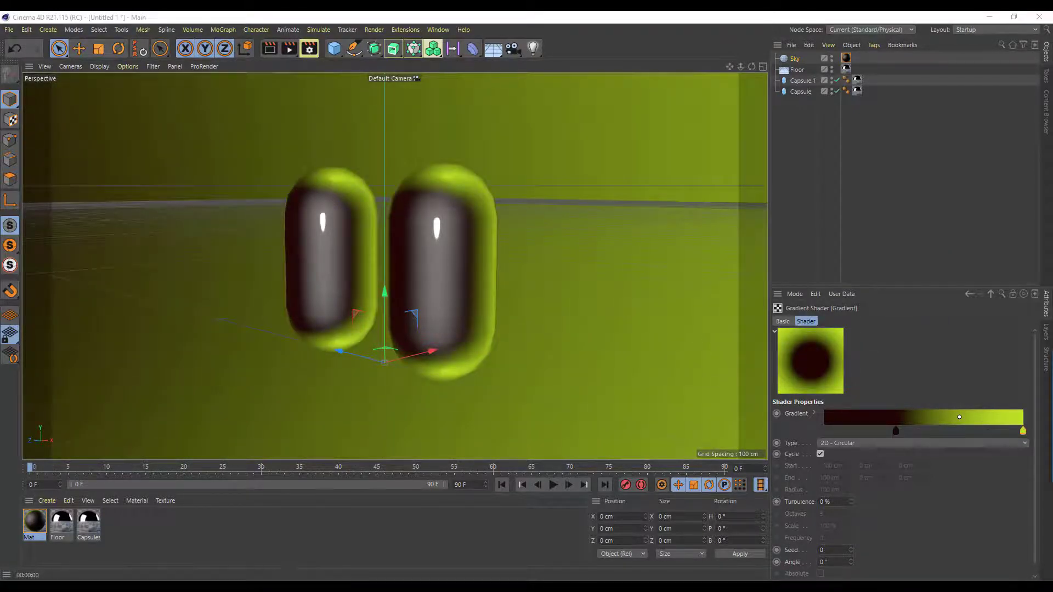
{"action": "double_click", "coordinate": [1024, 431]}
{"action": "left_click_drag", "start_coordinate": [844, 369], "coordinate": [775, 370]}
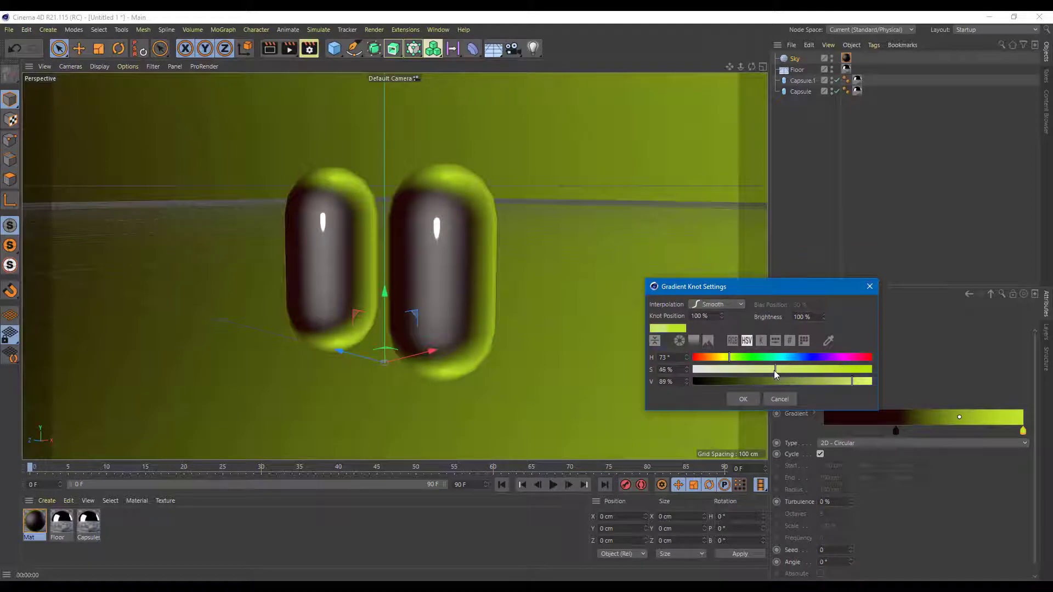
{"action": "left_click", "coordinate": [756, 395]}
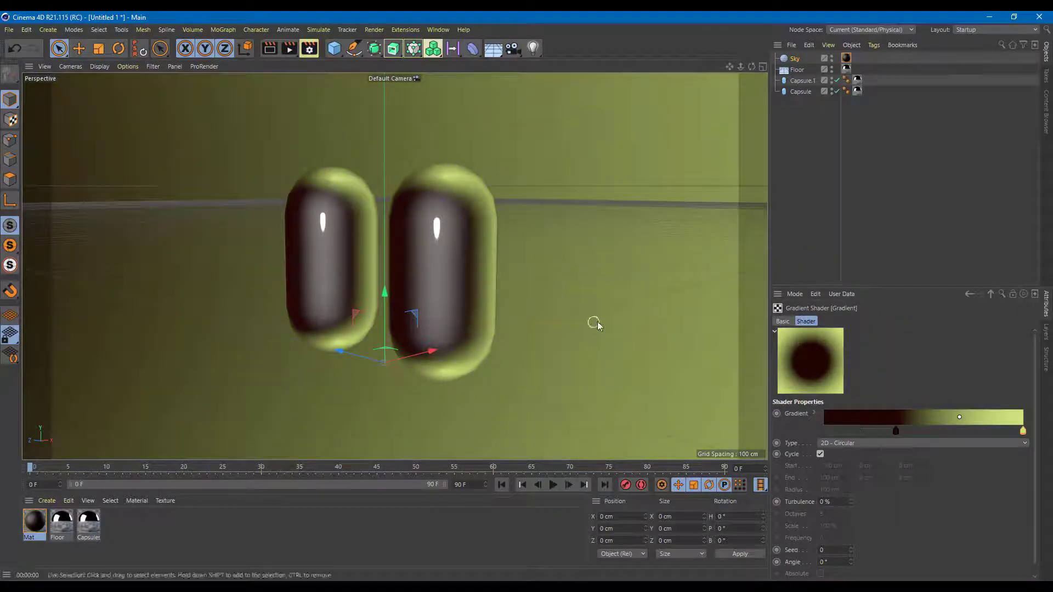
Add a blue knot at about 65% along the gradient and orbit to check the sky.
{"action": "left_click", "coordinate": [953, 431]}
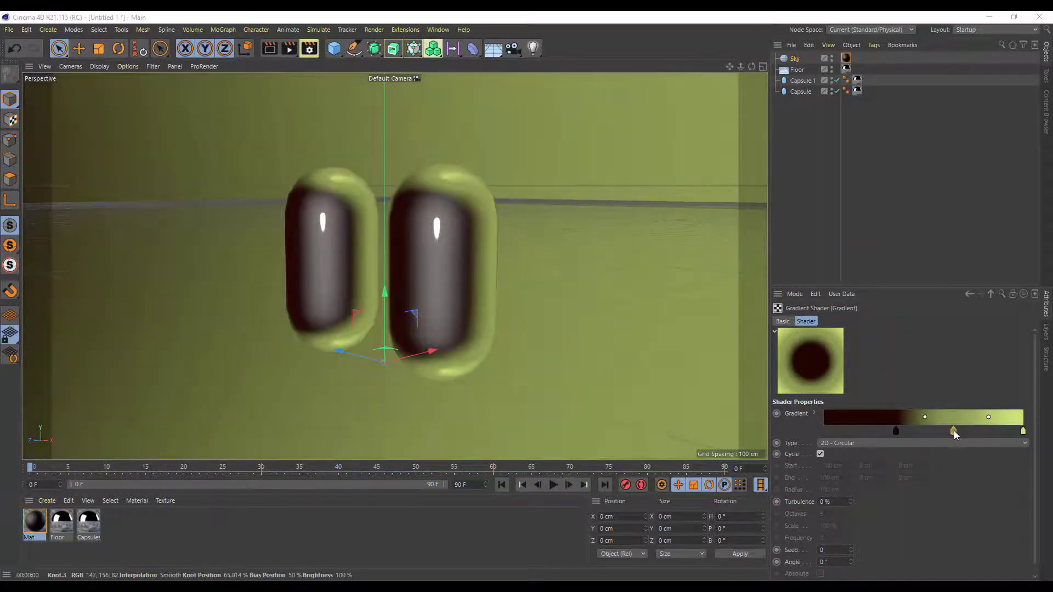
{"action": "double_click", "coordinate": [953, 431]}
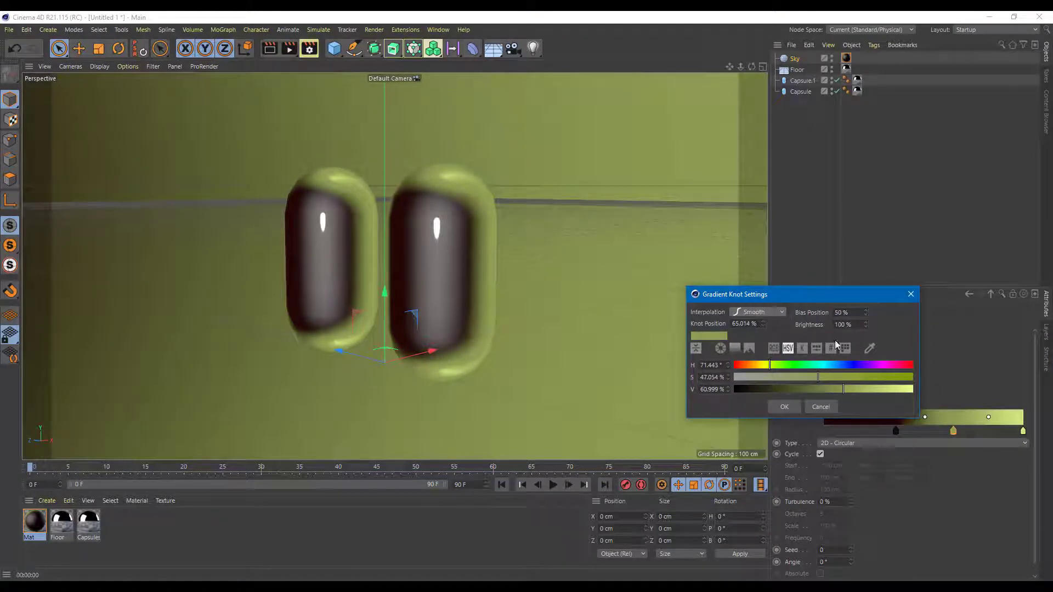
{"action": "left_click", "coordinate": [841, 365]}
{"action": "left_click", "coordinate": [831, 377]}
{"action": "left_click", "coordinate": [840, 389]}
{"action": "left_click", "coordinate": [792, 409]}
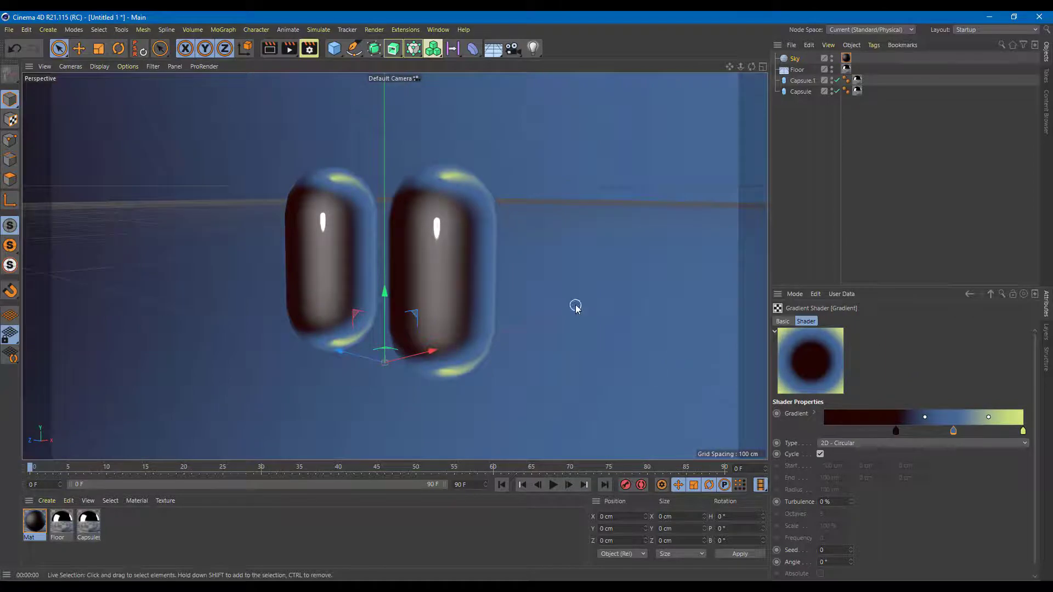
{"action": "left_click_drag", "start_coordinate": [617, 306], "coordinate": [433, 302], "text": "alt"}
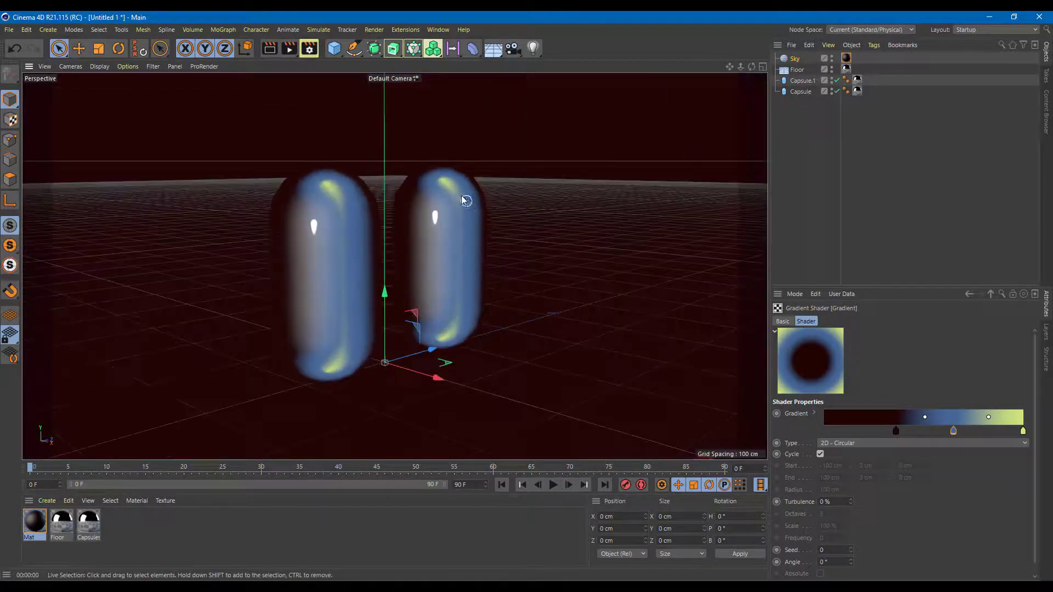
{"action": "left_click_drag", "start_coordinate": [444, 262], "coordinate": [586, 287], "text": "alt"}
{"action": "key", "text": "ctrl+r"}
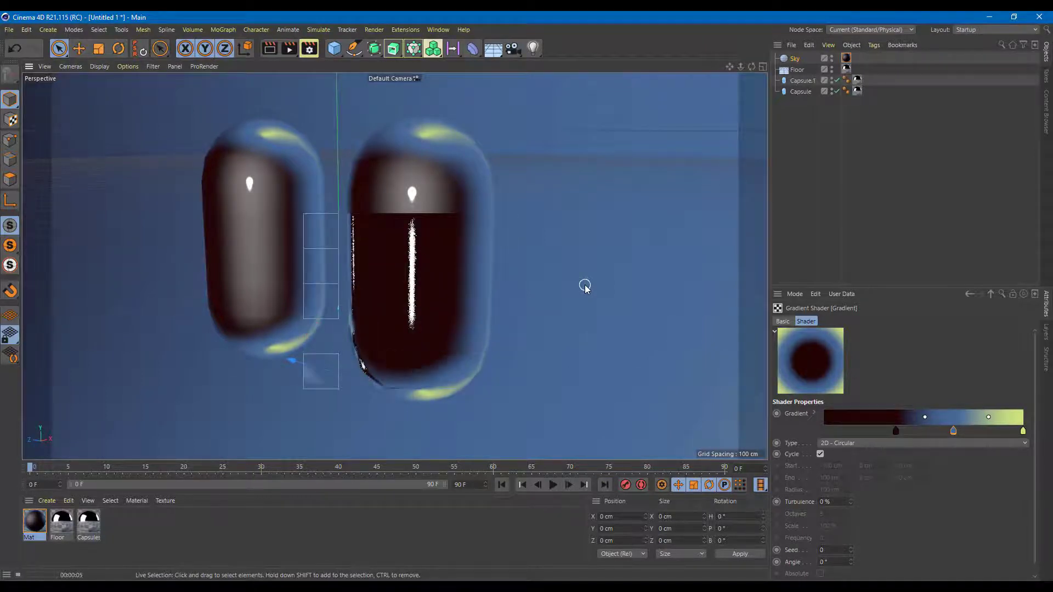
{"action": "scroll", "coordinate": [585, 286], "scroll_direction": "down", "scroll_amount": 5}
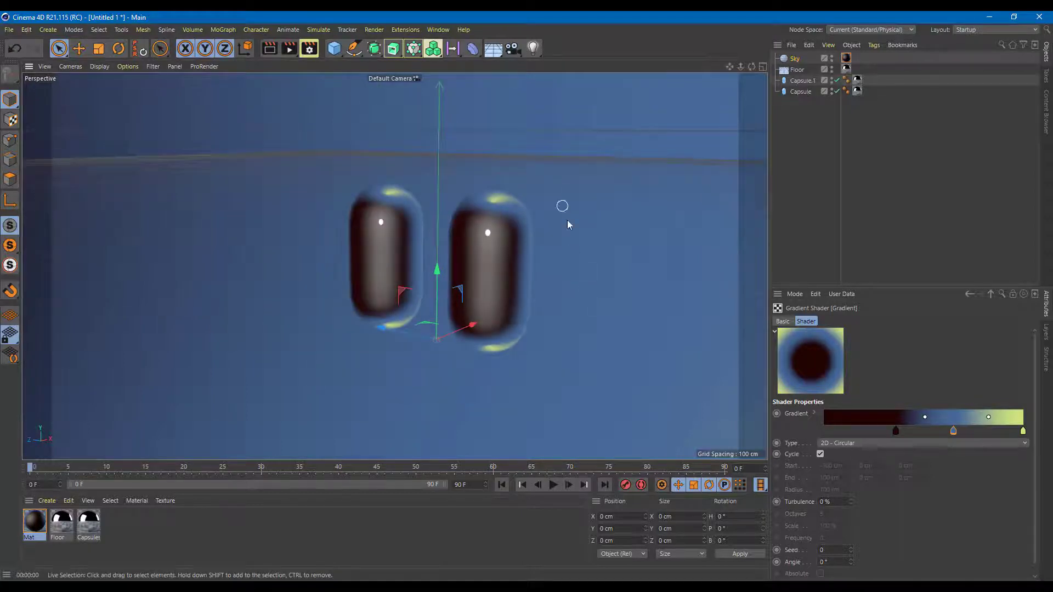
{"action": "left_click_drag", "start_coordinate": [592, 247], "coordinate": [562, 275], "text": "alt"}
{"action": "scroll", "coordinate": [571, 246], "scroll_direction": "up", "scroll_amount": 3}
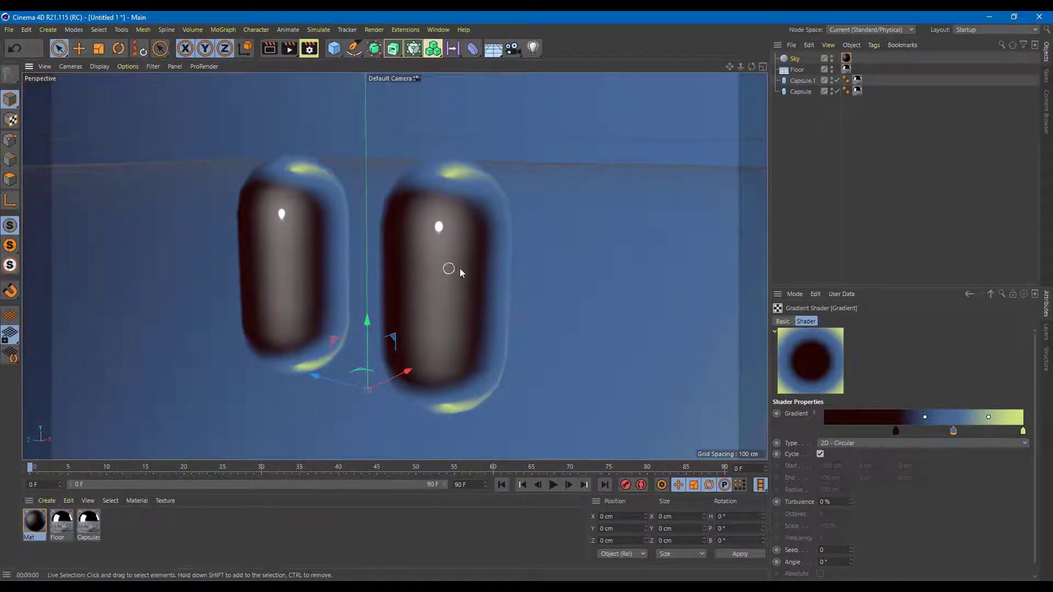
Add a Compositing tag to the Sky and turn off Seen by Camera.
{"action": "left_click", "coordinate": [794, 59]}
{"action": "right_click", "coordinate": [795, 60]}
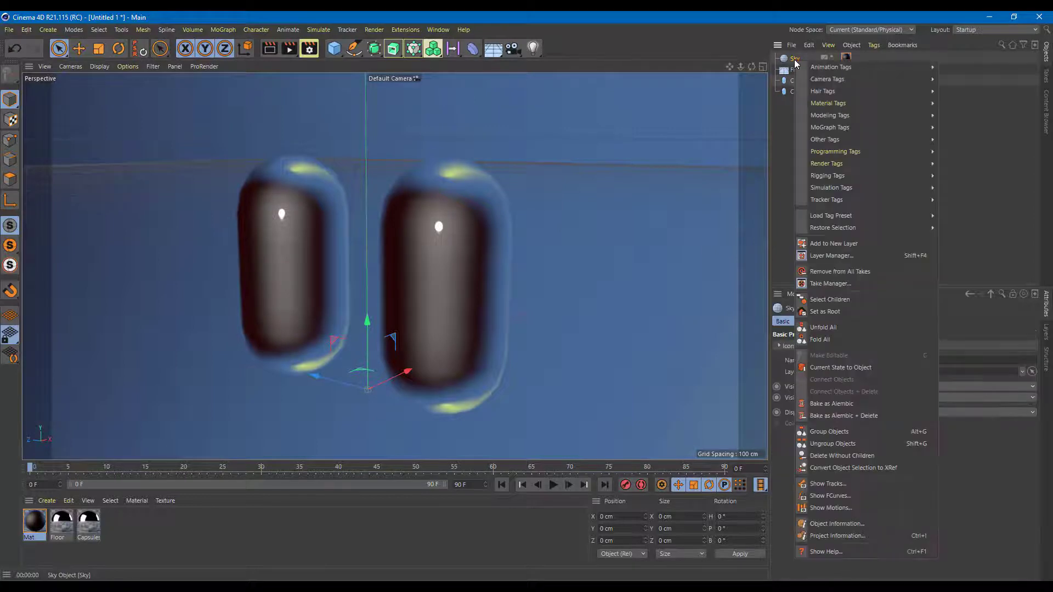
{"action": "mouse_move", "coordinate": [881, 162]}
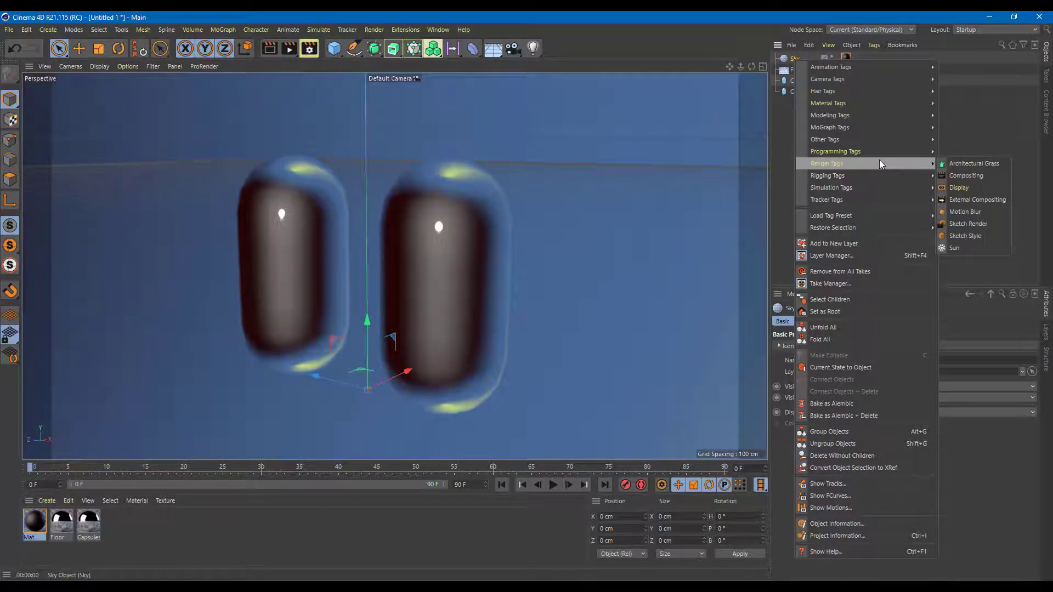
{"action": "left_click", "coordinate": [964, 176]}
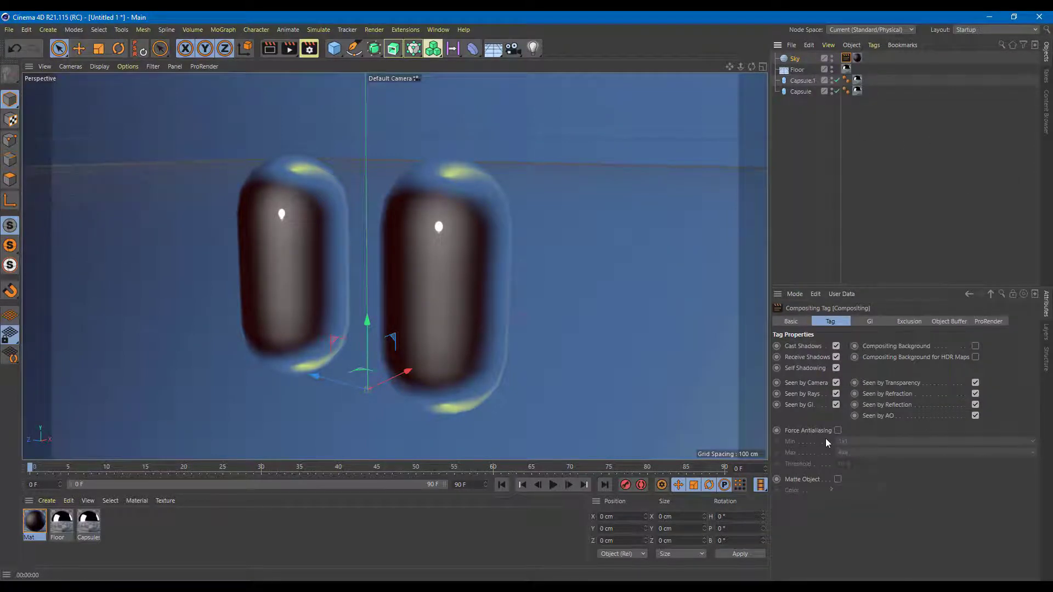
{"action": "left_click", "coordinate": [836, 383]}
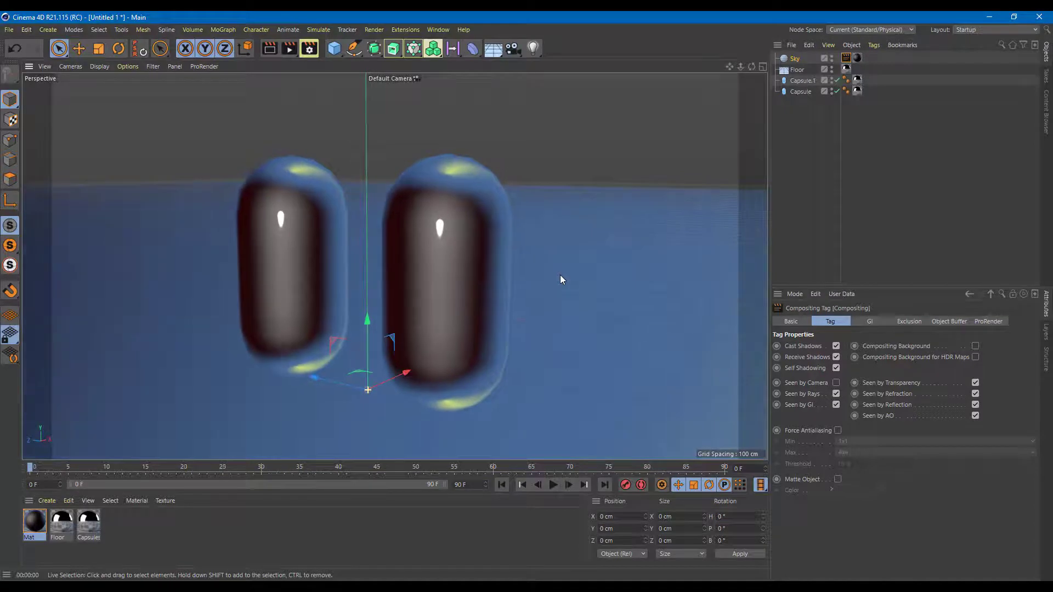
{"action": "left_click", "coordinate": [629, 333]}
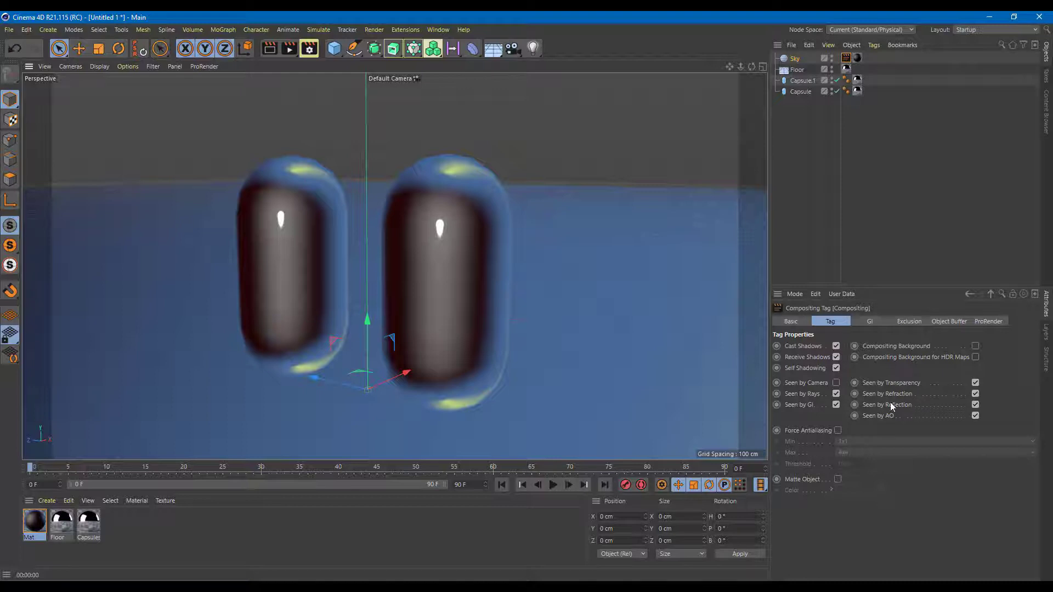
{"action": "scroll", "coordinate": [456, 307], "scroll_direction": "up", "scroll_amount": 3}
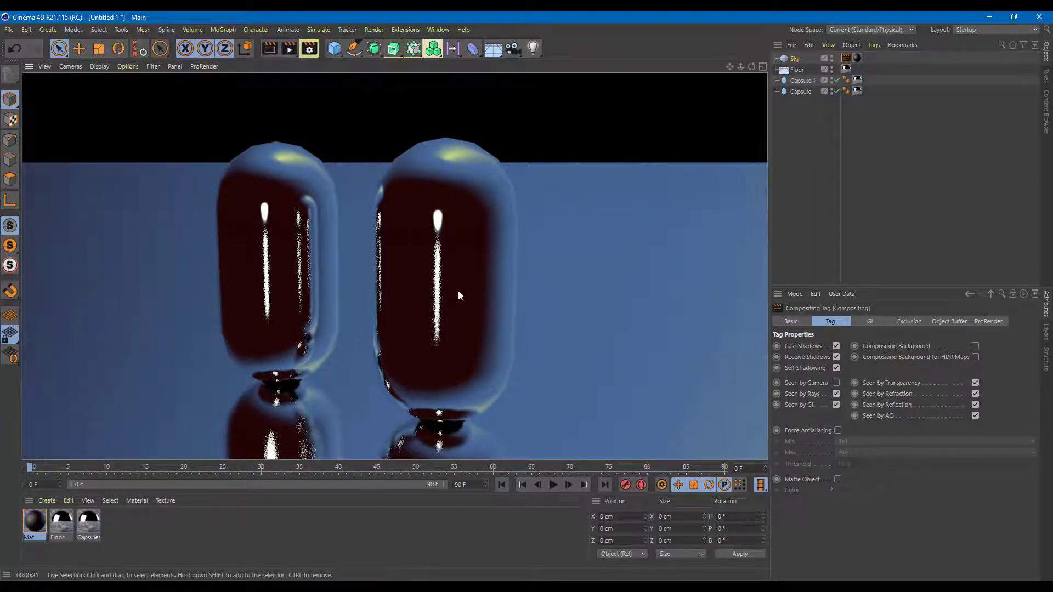
{"action": "scroll", "coordinate": [459, 296], "scroll_direction": "down", "scroll_amount": 3}
{"action": "left_click_drag", "start_coordinate": [561, 306], "coordinate": [524, 325], "text": "alt"}
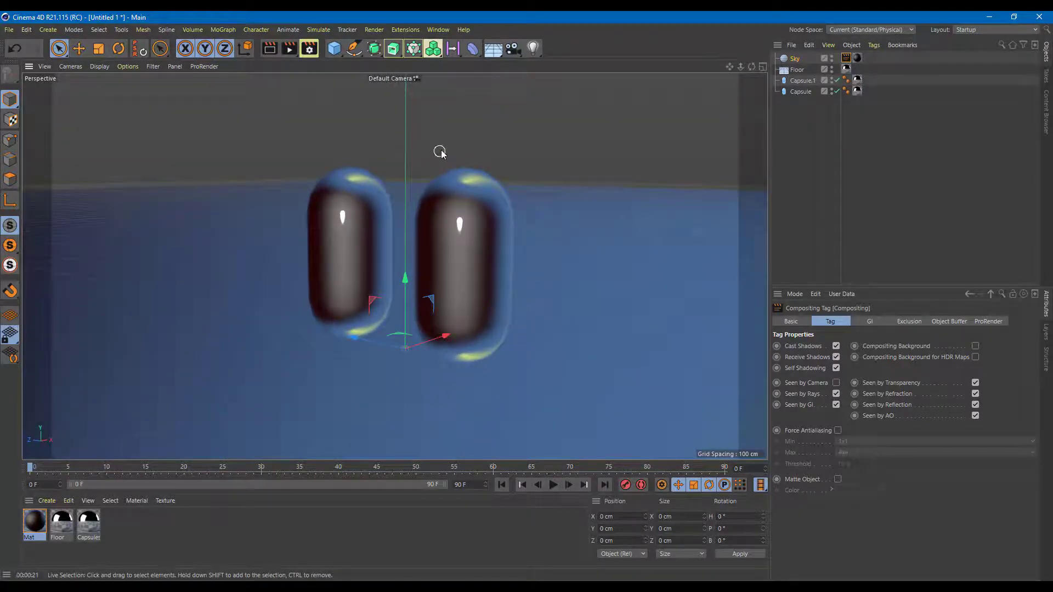
Add an area light at Y 155.7 cm, Z -283 cm, X -193.6 cm, left of the capsules.
{"action": "left_click", "coordinate": [533, 48]}
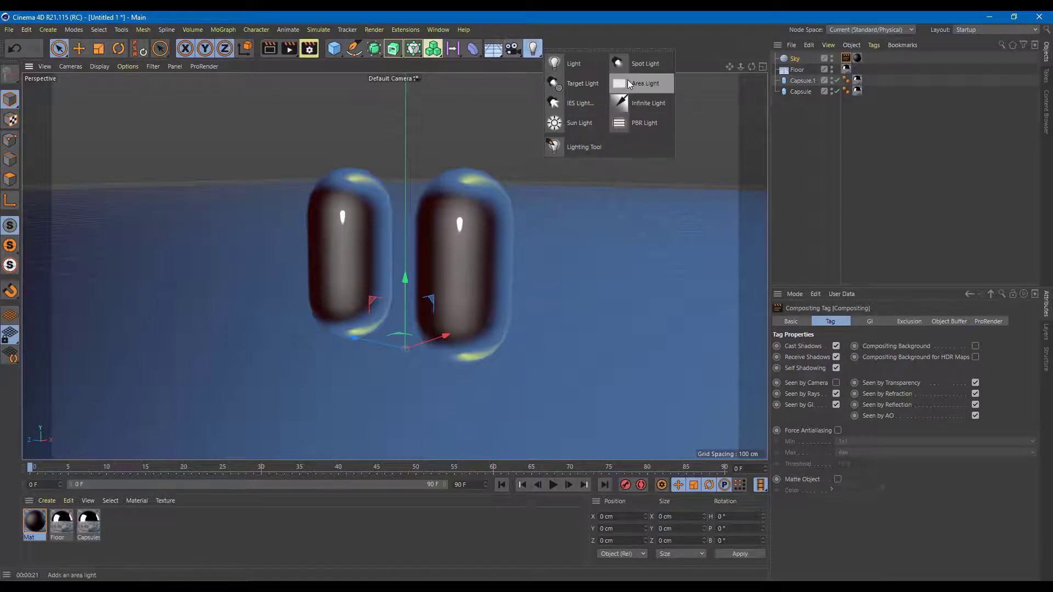
{"action": "left_click", "coordinate": [623, 83]}
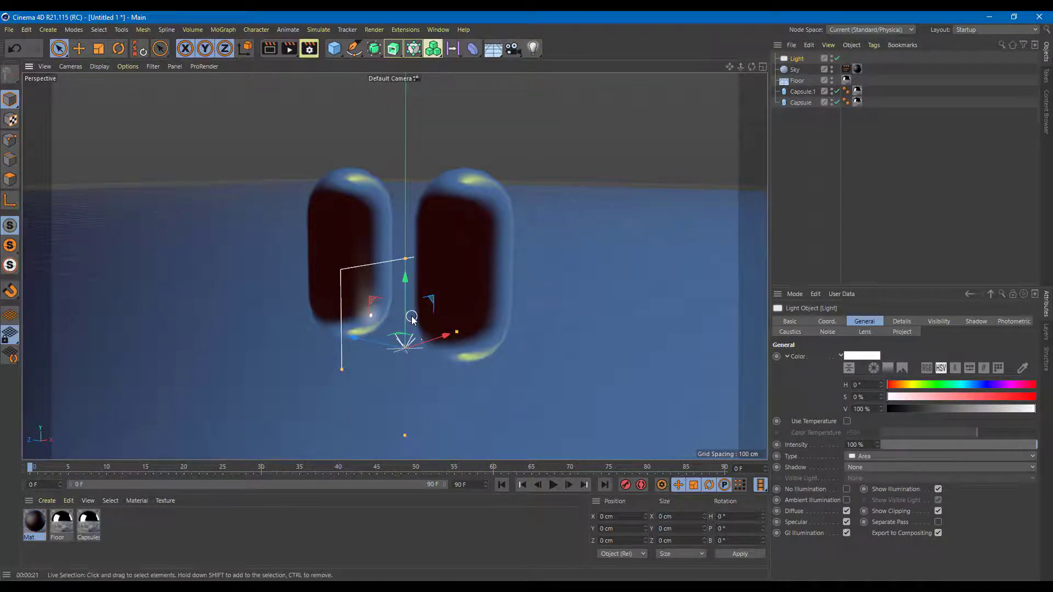
{"action": "left_click_drag", "start_coordinate": [412, 307], "coordinate": [416, 168]}
{"action": "left_click_drag", "start_coordinate": [446, 206], "coordinate": [358, 279]}
{"action": "left_click_drag", "start_coordinate": [392, 229], "coordinate": [508, 328]}
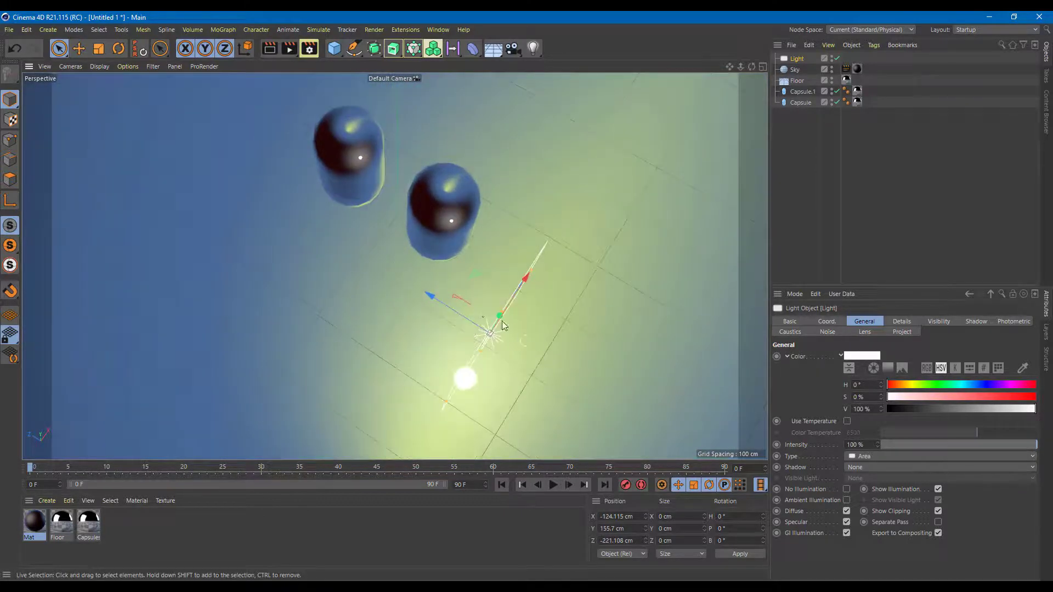
{"action": "left_click_drag", "start_coordinate": [449, 305], "coordinate": [493, 331]}
{"action": "scroll", "coordinate": [515, 341], "scroll_direction": "down", "scroll_amount": 3}
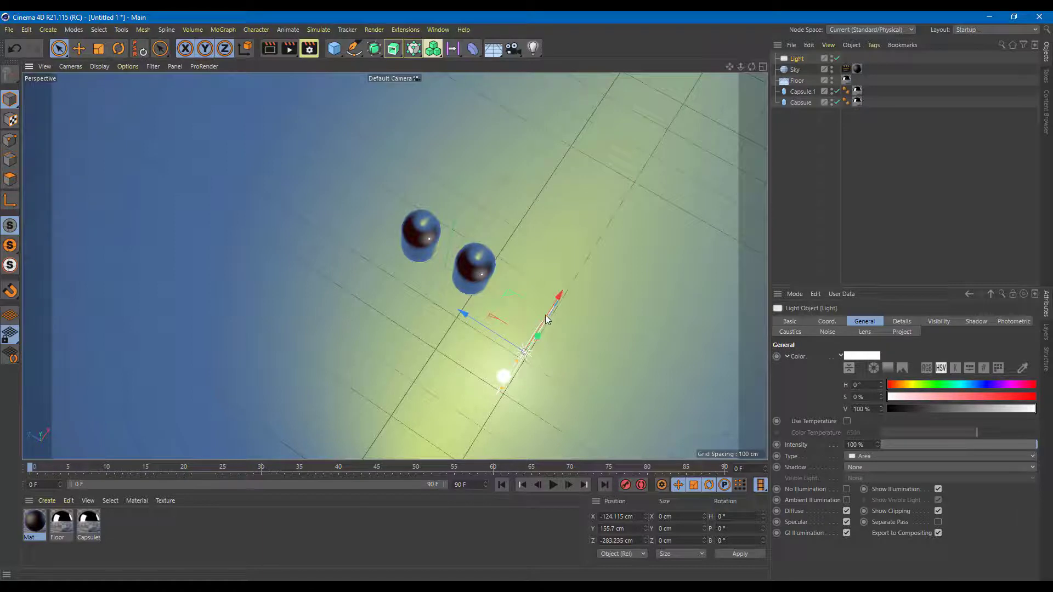
{"action": "left_click_drag", "start_coordinate": [545, 315], "coordinate": [294, 243]}
Ctrl-drag a copy of the light to the right and move Light.2 to Z -174.3 cm.
{"action": "left_click_drag", "start_coordinate": [369, 201], "coordinate": [517, 98], "text": "ctrl"}
{"action": "middle_click_drag", "start_coordinate": [502, 116], "coordinate": [482, 159], "text": "alt"}
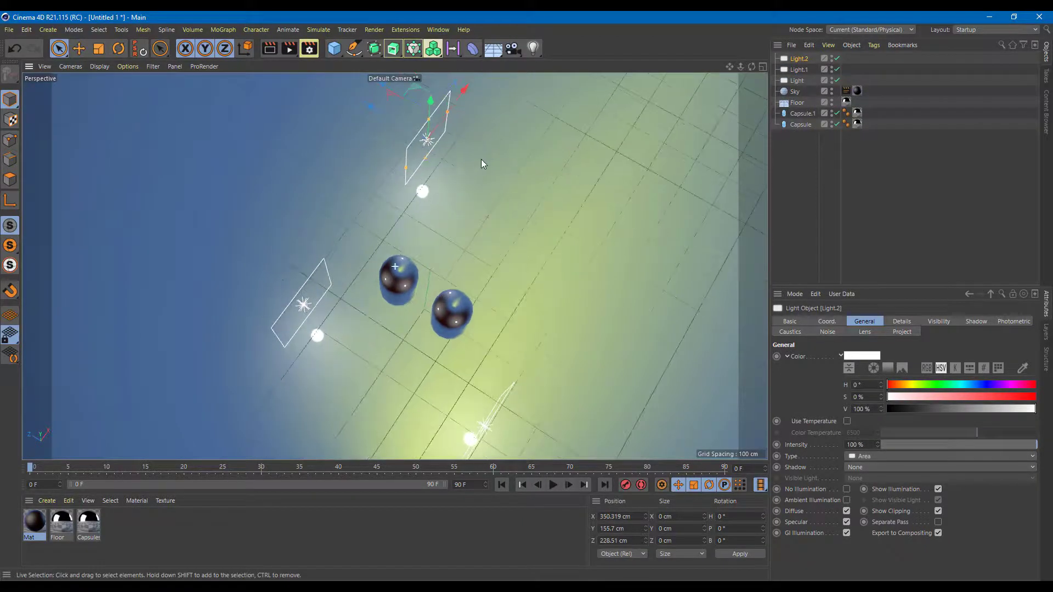
{"action": "left_click_drag", "start_coordinate": [414, 135], "coordinate": [545, 212]}
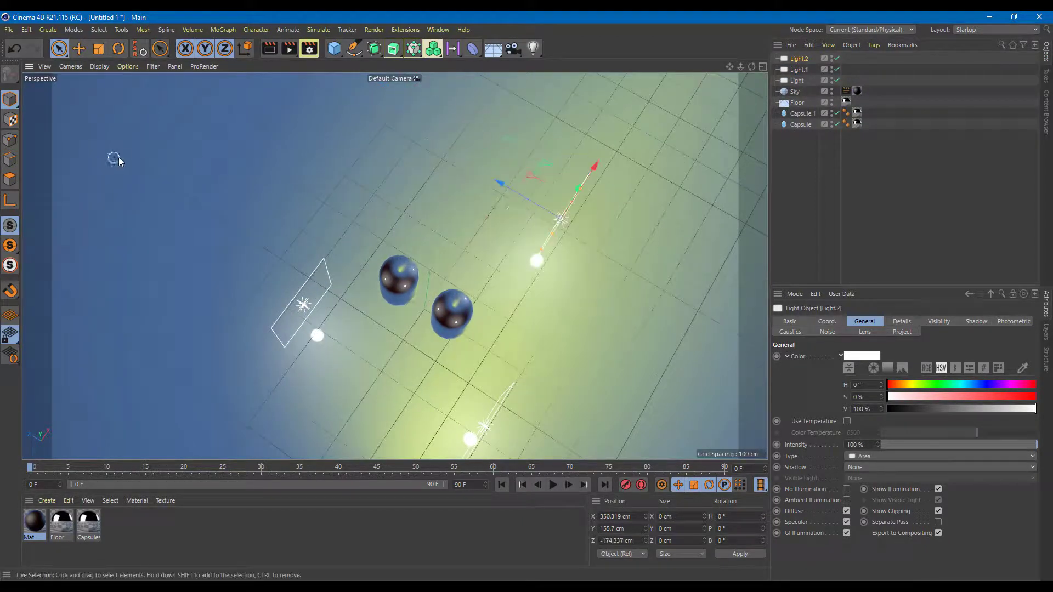
Rotate Light.2 to turn and tilt it down toward the capsules.
{"action": "left_click", "coordinate": [99, 50]}
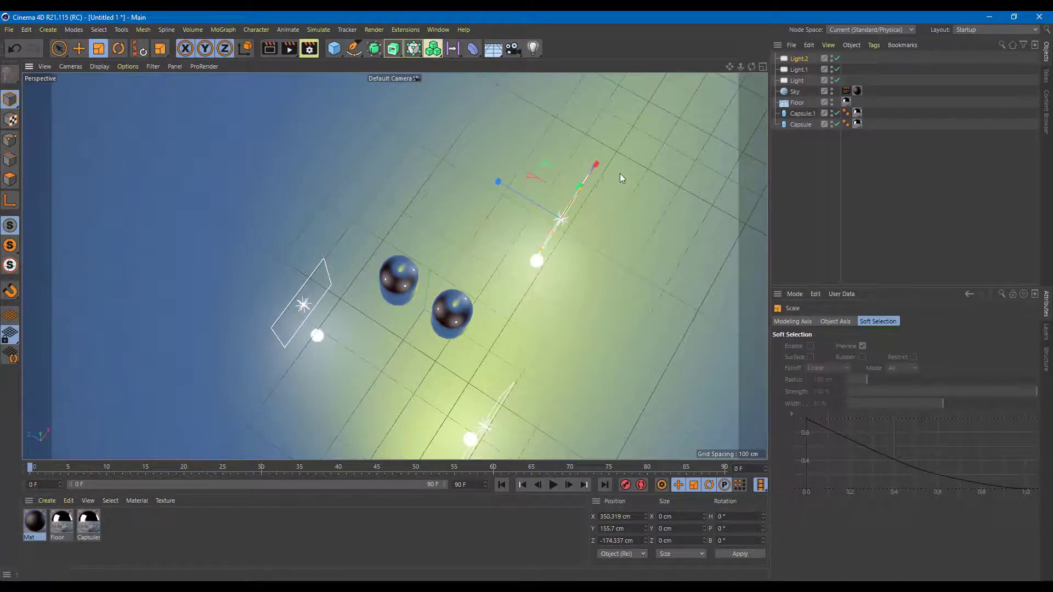
{"action": "left_click", "coordinate": [118, 48]}
{"action": "left_click_drag", "start_coordinate": [592, 258], "coordinate": [619, 250]}
{"action": "left_click_drag", "start_coordinate": [557, 219], "coordinate": [541, 257]}
{"action": "left_click_drag", "start_coordinate": [540, 257], "coordinate": [606, 226], "text": "alt"}
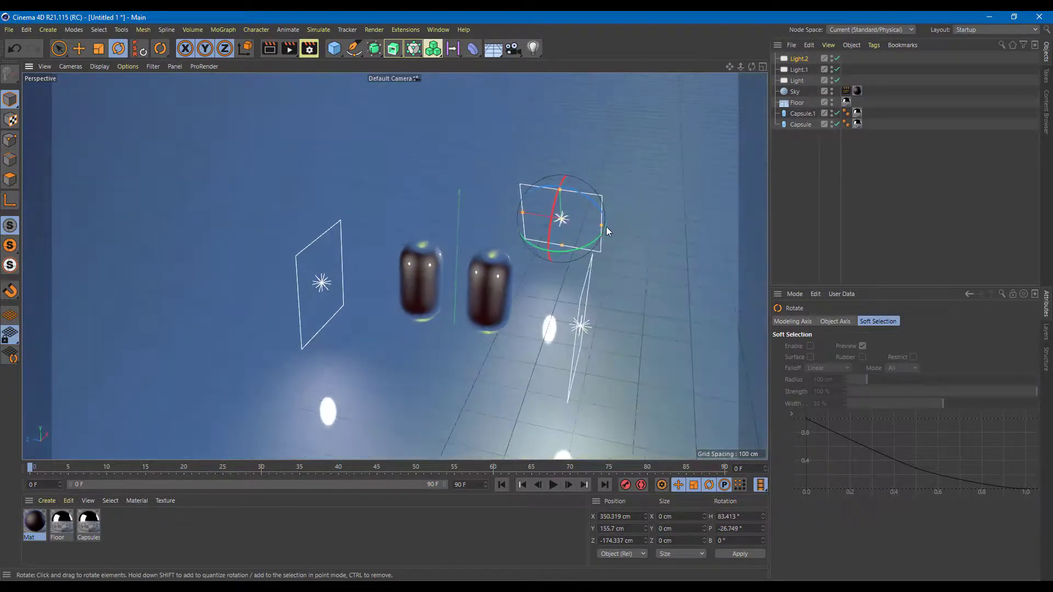
Rotate Light and Light.1 to face the capsules.
{"action": "left_click", "coordinate": [585, 283]}
{"action": "left_click", "coordinate": [582, 328]}
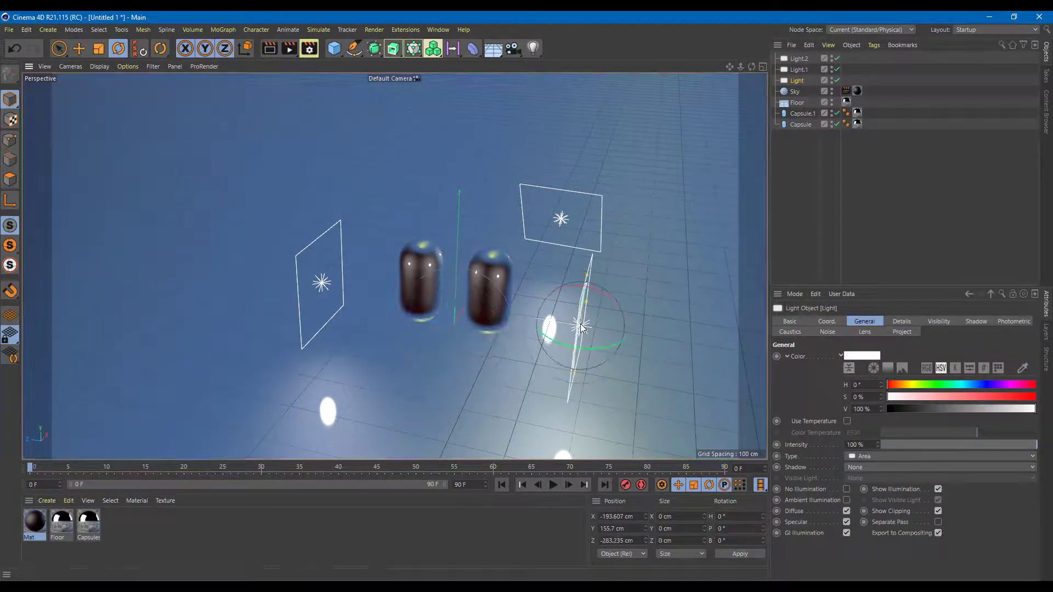
{"action": "left_click_drag", "start_coordinate": [562, 291], "coordinate": [580, 345]}
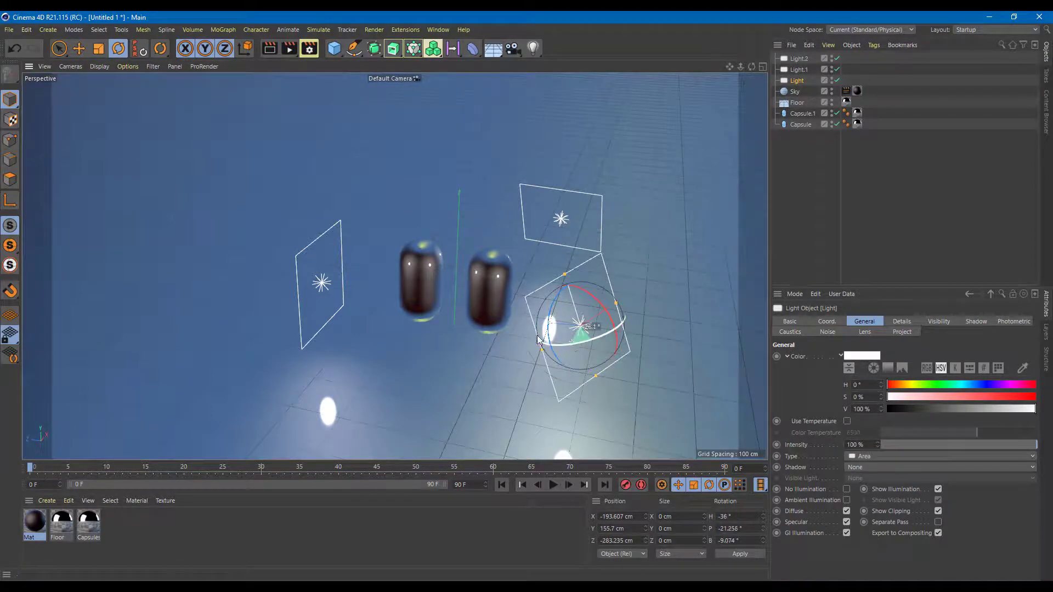
{"action": "left_click", "coordinate": [320, 285]}
{"action": "left_click_drag", "start_coordinate": [309, 246], "coordinate": [410, 325], "text": "alt"}
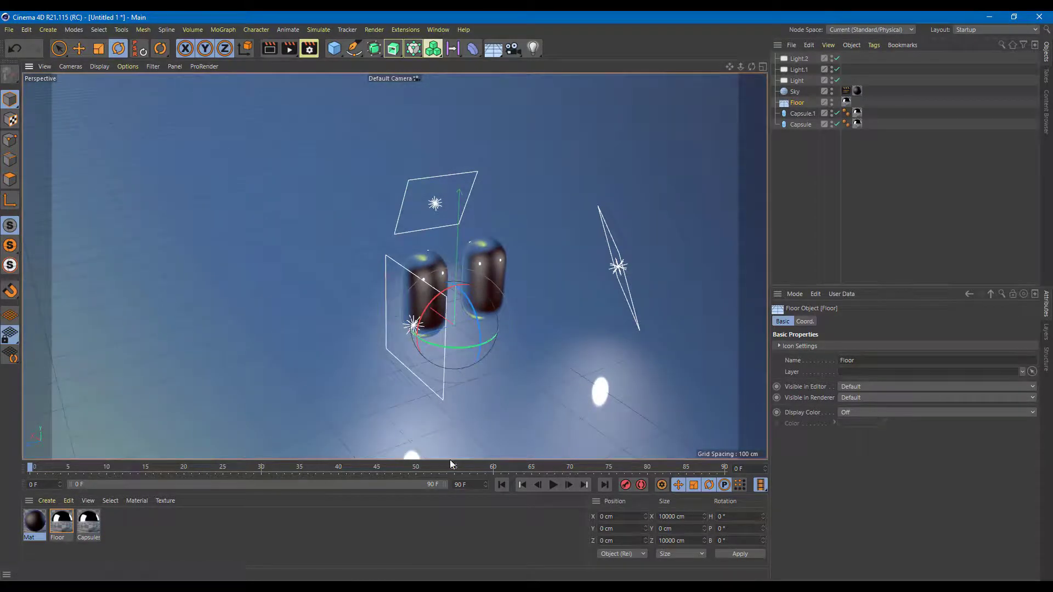
{"action": "left_click", "coordinate": [442, 399]}
{"action": "left_click_drag", "start_coordinate": [419, 342], "coordinate": [294, 236]}
Select all three lights and raise them together to Y 314.208 cm.
{"action": "left_click", "coordinate": [541, 252], "text": "shift"}
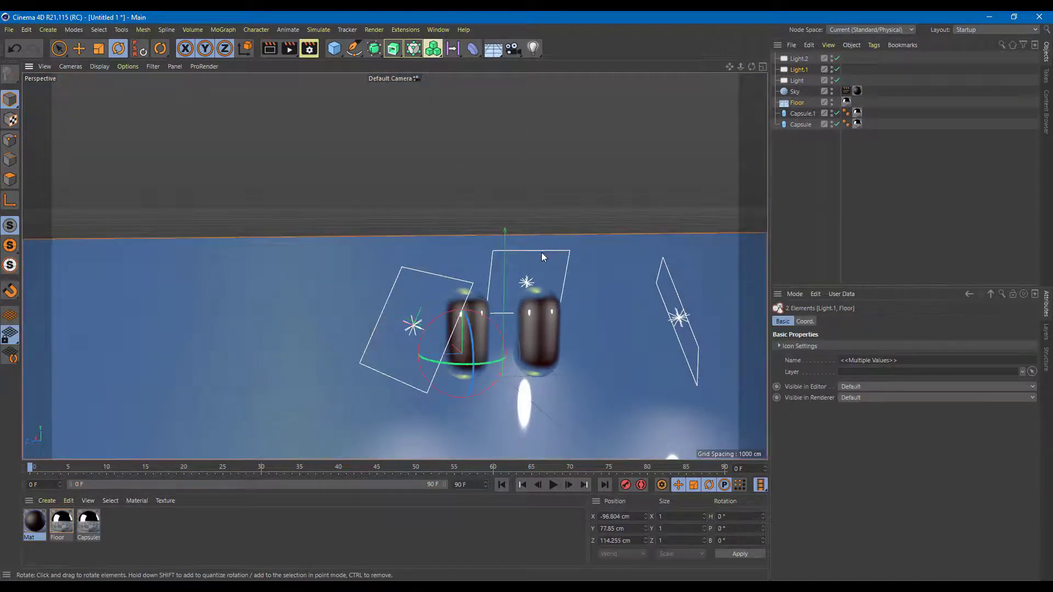
{"action": "left_click", "coordinate": [799, 59]}
{"action": "left_click", "coordinate": [798, 80], "text": "shift"}
{"action": "left_click", "coordinate": [78, 48]}
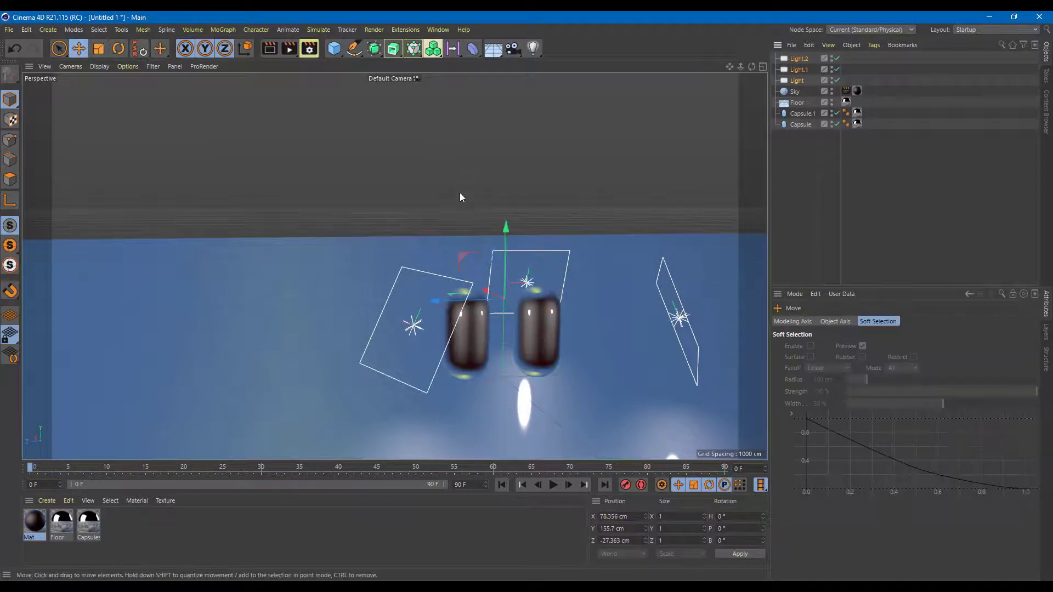
{"action": "left_click_drag", "start_coordinate": [510, 226], "coordinate": [512, 164]}
{"action": "left_click_drag", "start_coordinate": [624, 239], "coordinate": [522, 308], "text": "alt"}
{"action": "scroll", "coordinate": [543, 294], "scroll_direction": "up", "scroll_amount": 3}
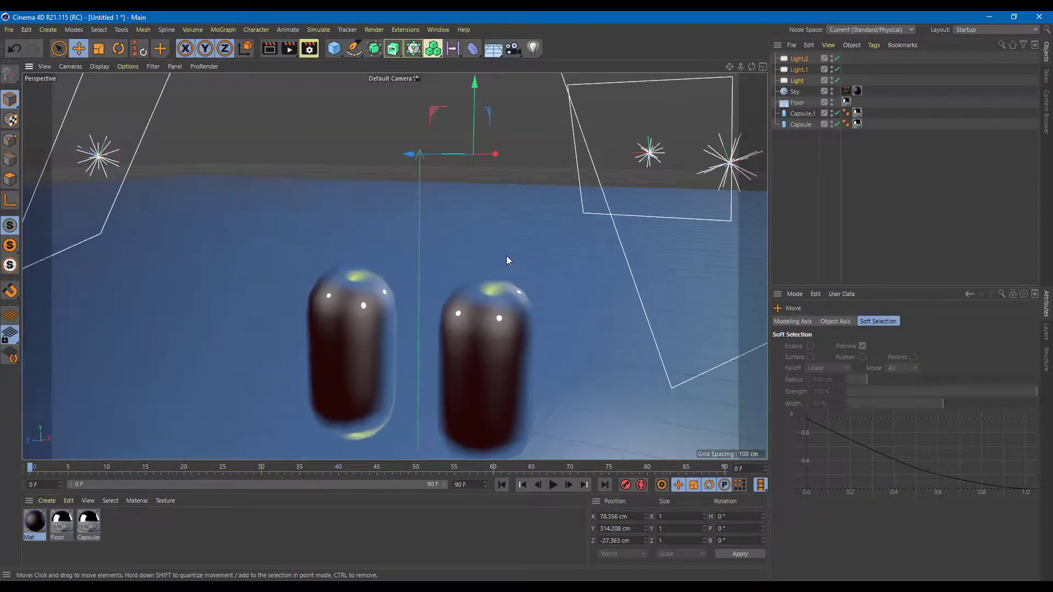
{"action": "scroll", "coordinate": [507, 255], "scroll_direction": "down", "scroll_amount": 1}
Set Light, Light.1 and Light.2 to Shadow Maps (Soft), then render a viewport preview of the capsules.
{"action": "left_click", "coordinate": [807, 81]}
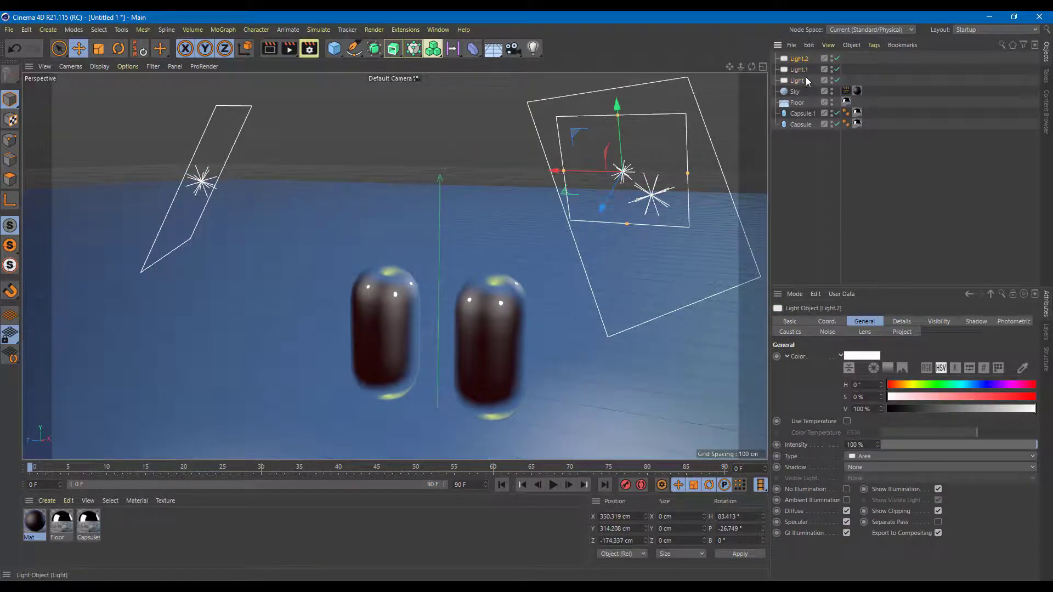
{"action": "left_click", "coordinate": [879, 465]}
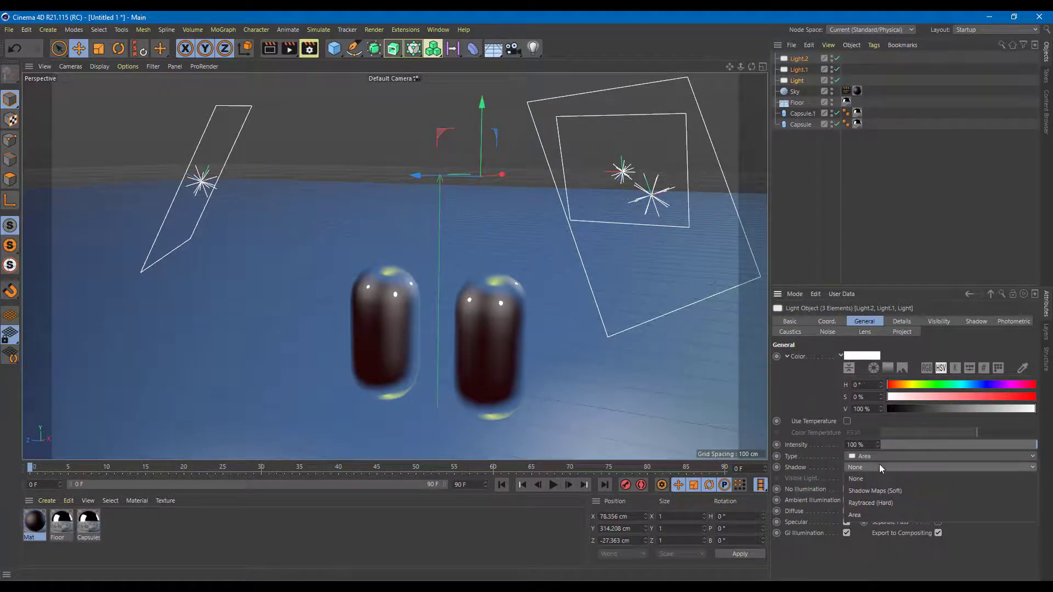
{"action": "left_click", "coordinate": [887, 492]}
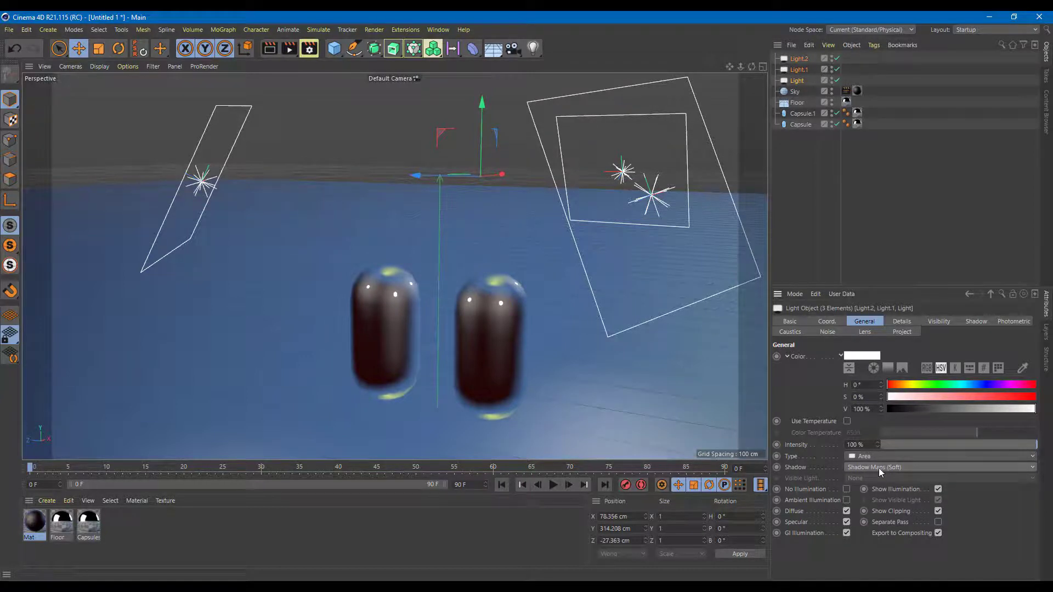
{"action": "left_click_drag", "start_coordinate": [403, 314], "coordinate": [490, 274], "text": "alt"}
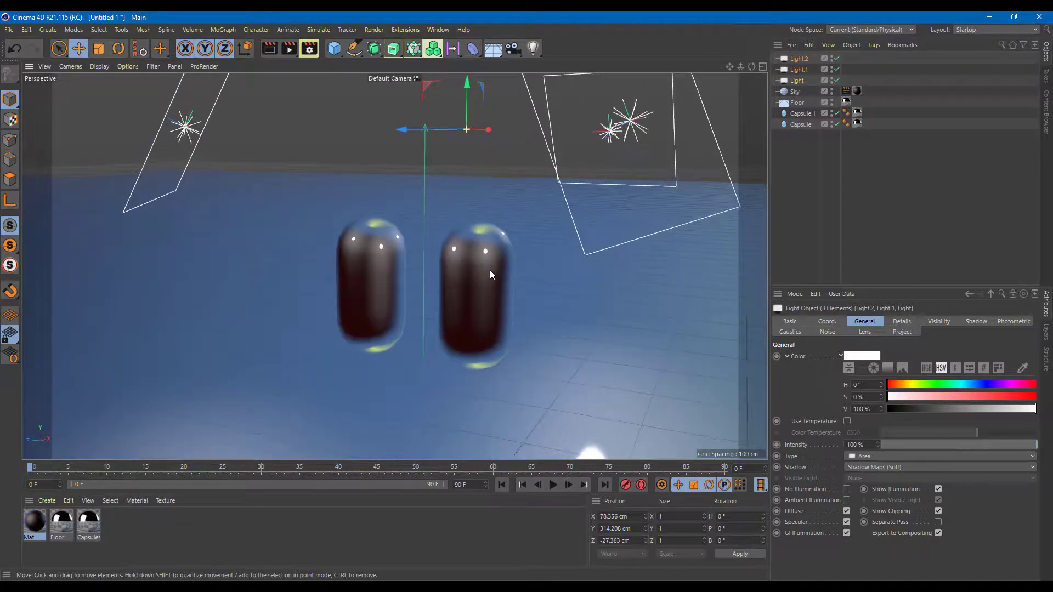
{"action": "key", "text": "ctrl+r"}
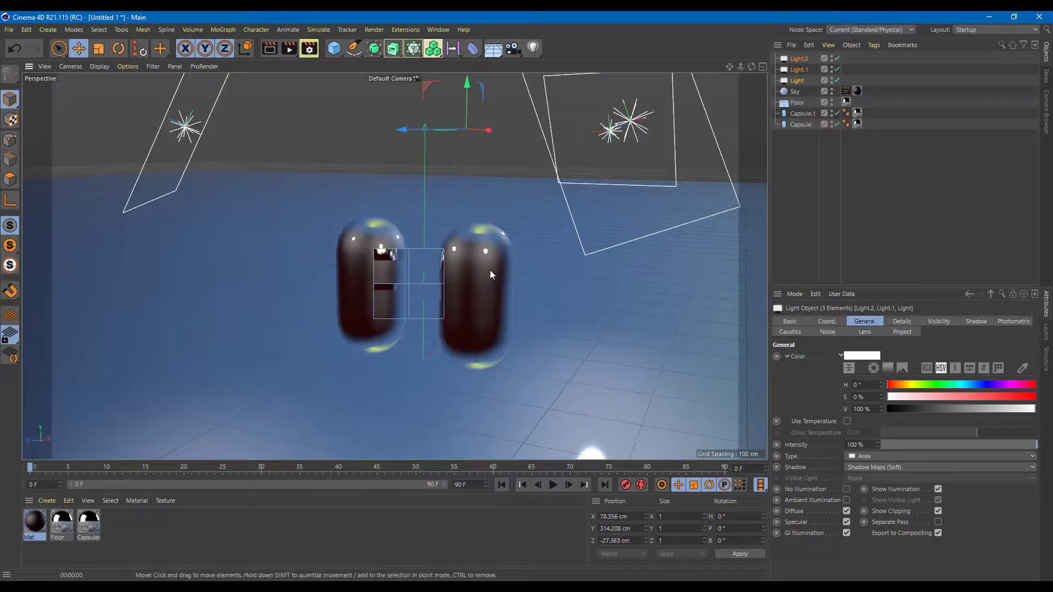